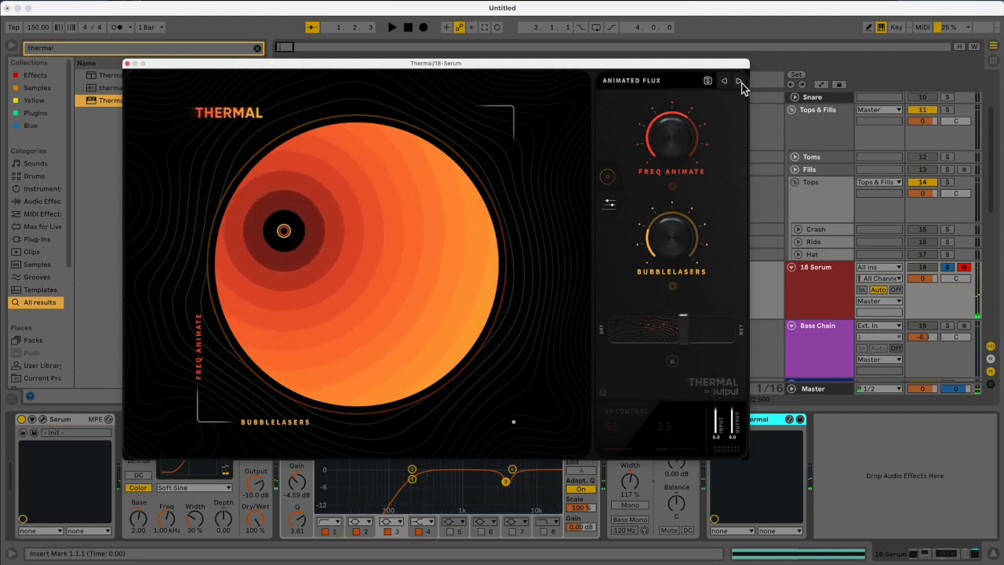
Load Thermal's Intercom preset, set Dry/Wet to 25 percent and lower the Echo Chaos amount.
click(739, 81)
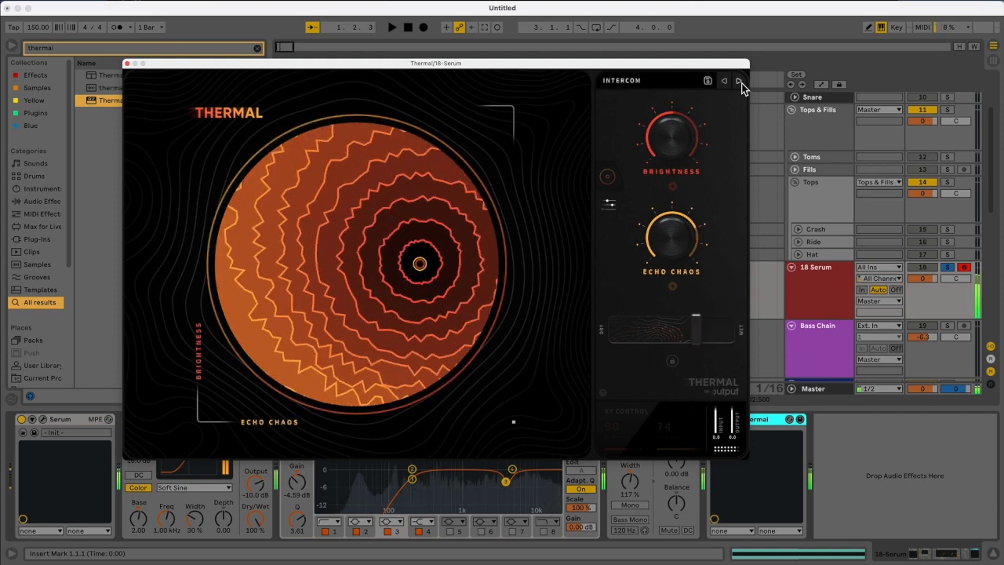
drag(697, 343, 650, 349)
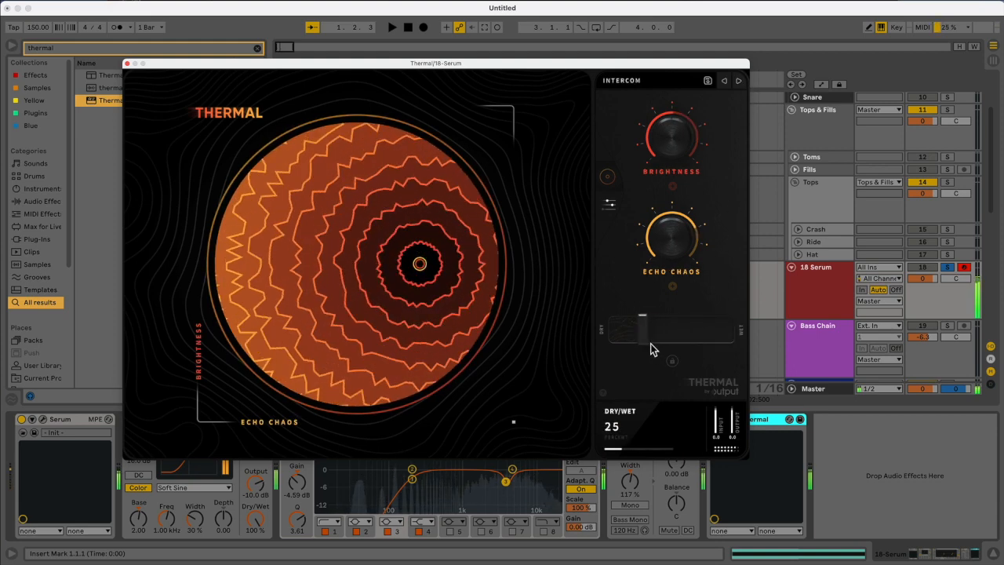
drag(673, 235, 684, 266)
Audition the Ripped Apart, Dial Up, Swirls of Light and Basement Tapes presets in Thermal.
click(739, 82)
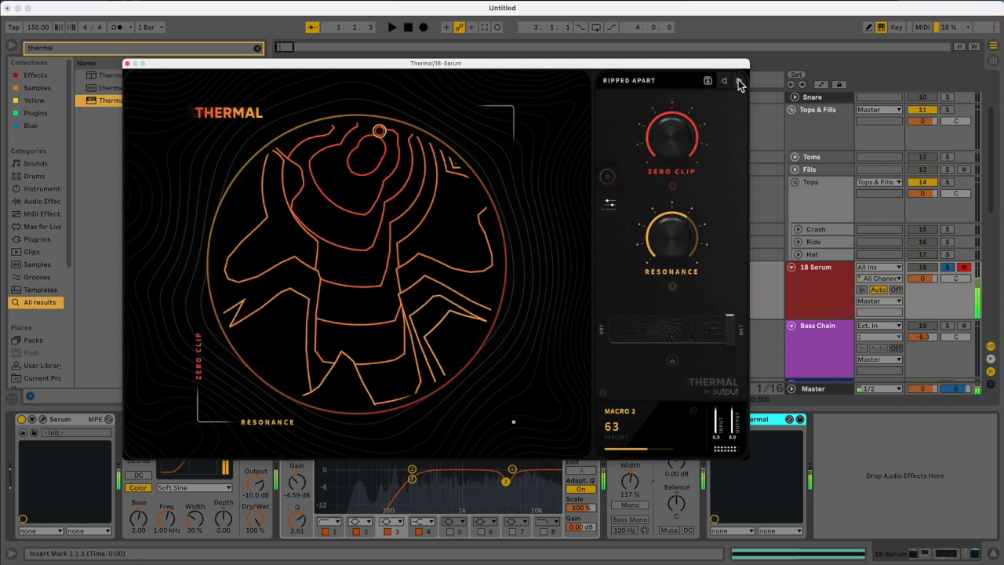
click(739, 82)
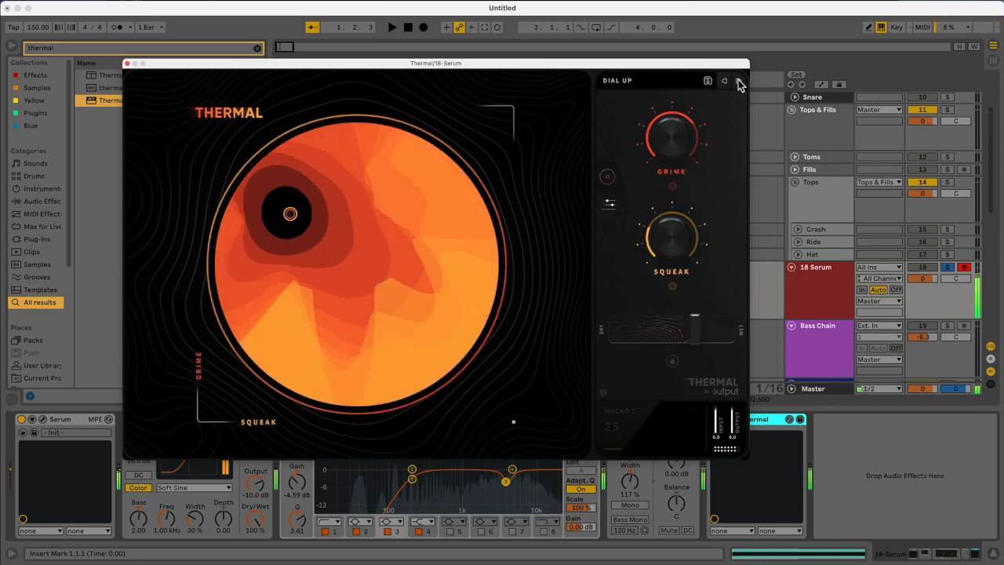
click(739, 82)
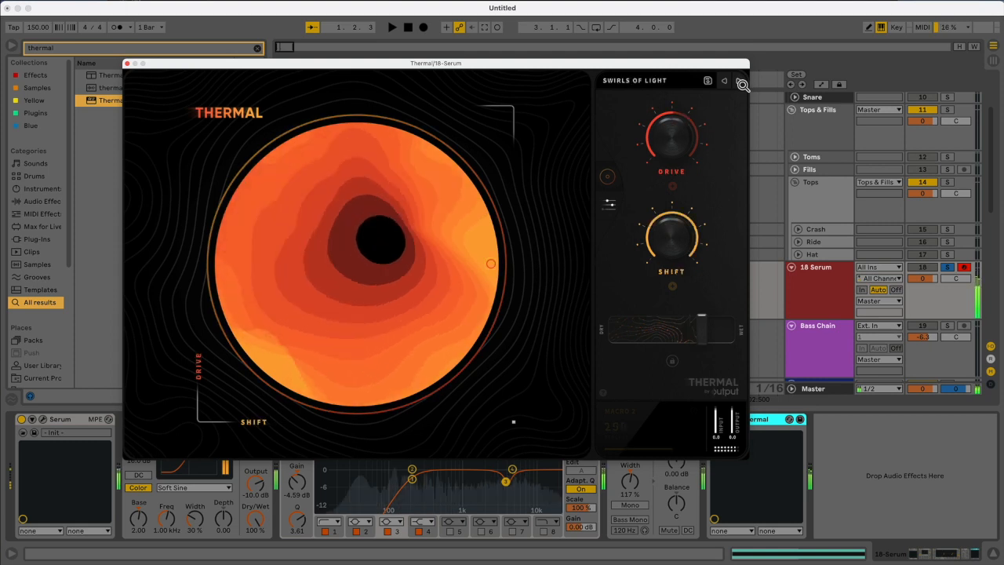
click(739, 81)
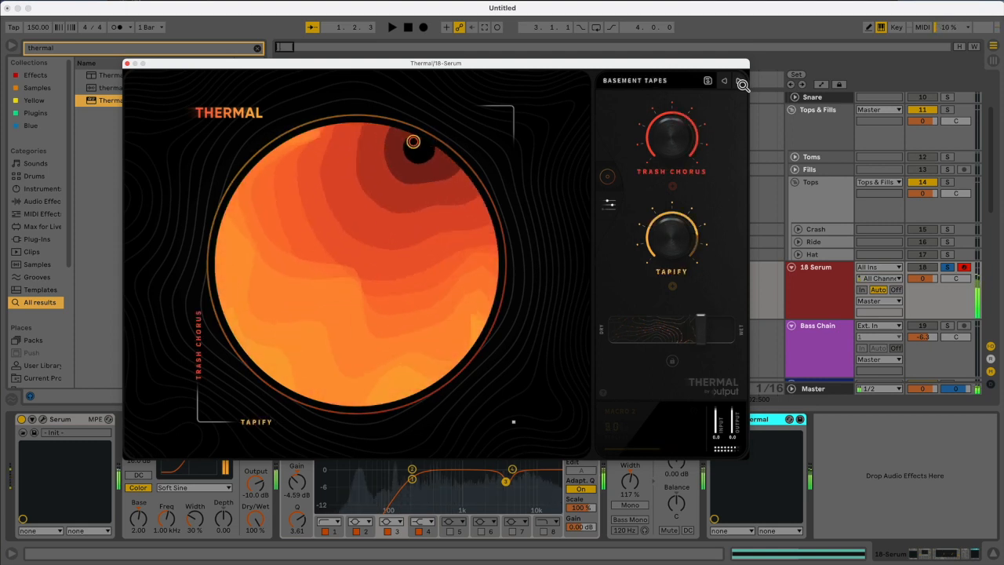
Audition Thermal's Bass presets from Mellow Muffler to Fat Sliders and load Psych Drive.
click(617, 80)
click(288, 177)
click(441, 93)
click(739, 81)
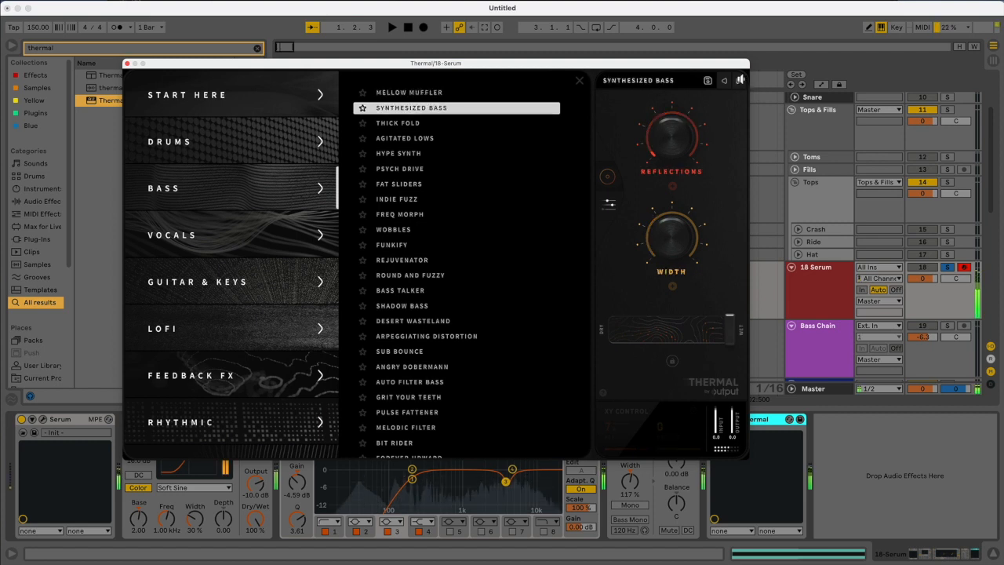
click(740, 80)
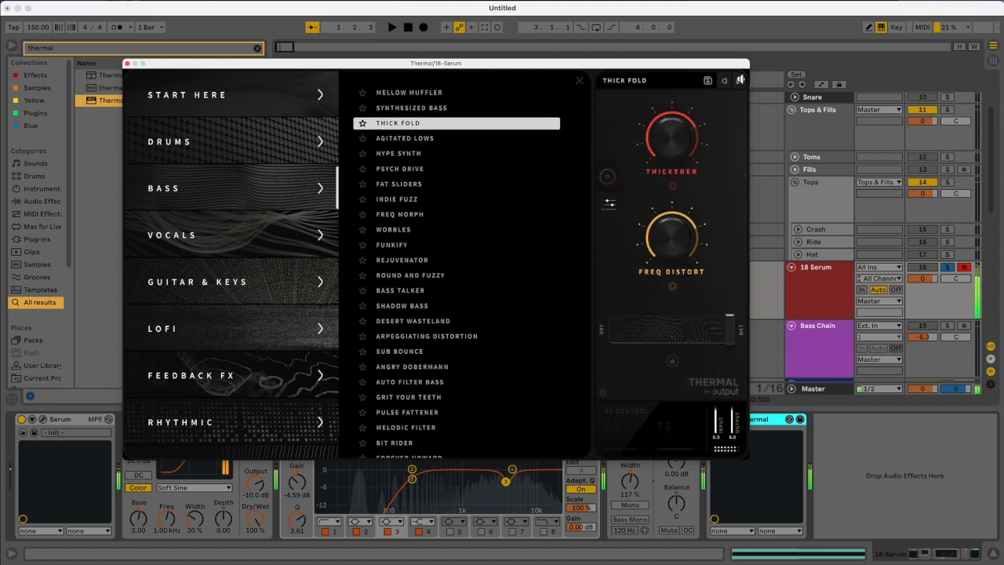
click(739, 80)
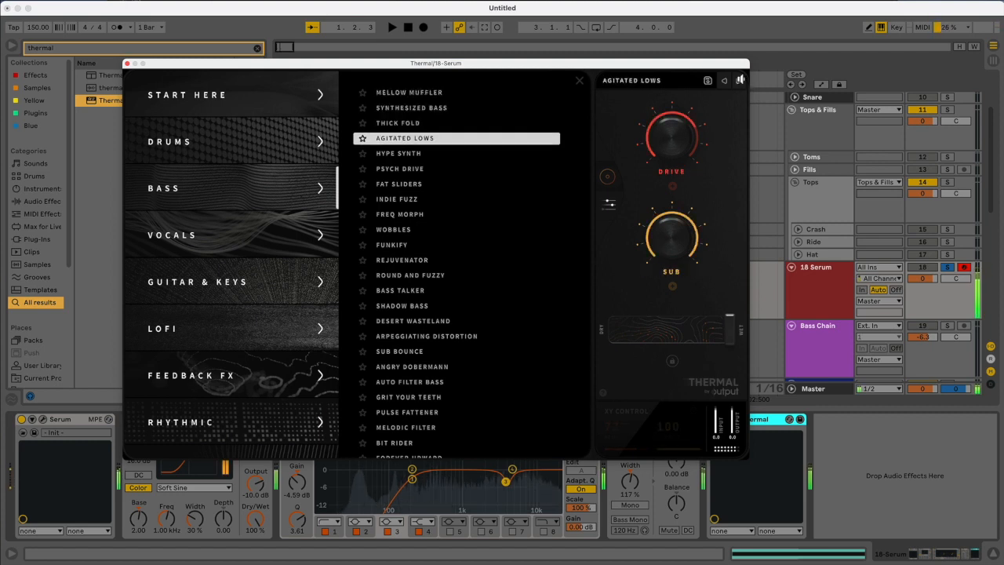
click(740, 80)
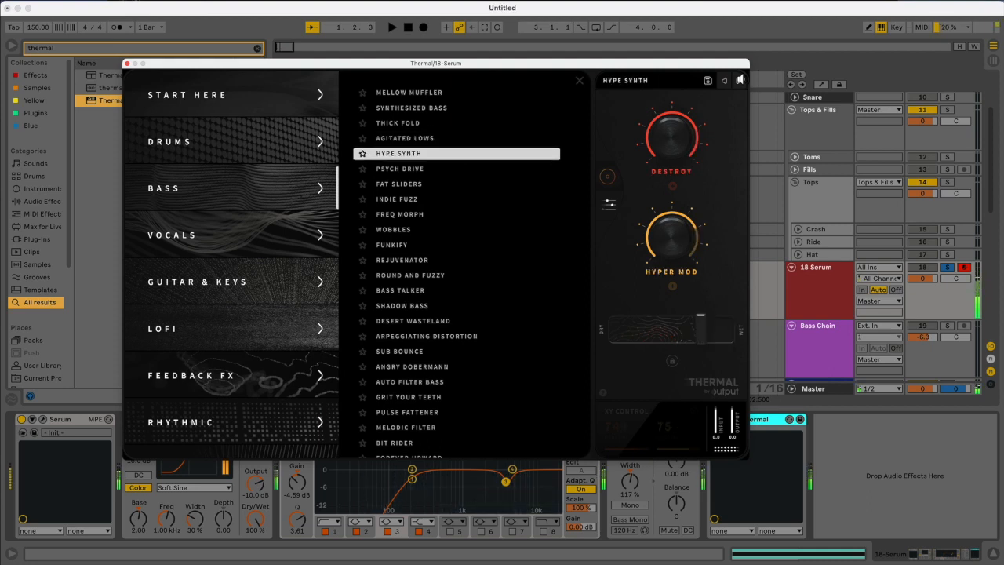
click(740, 80)
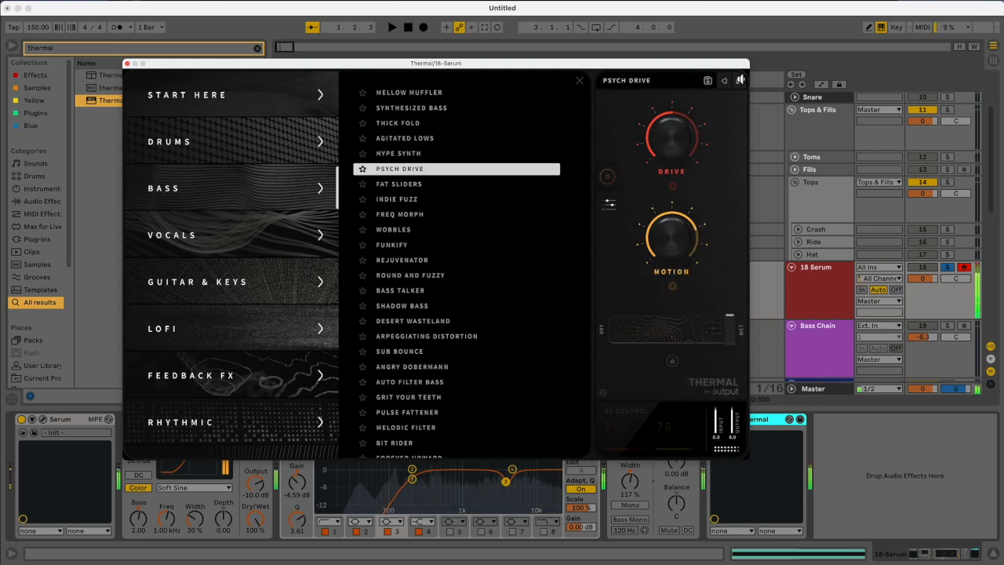
click(739, 80)
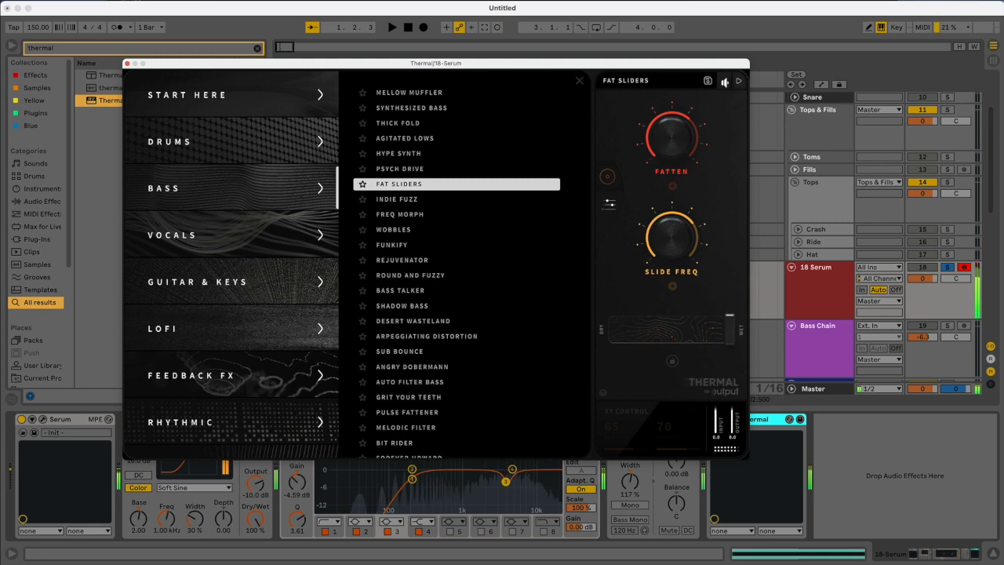
click(723, 81)
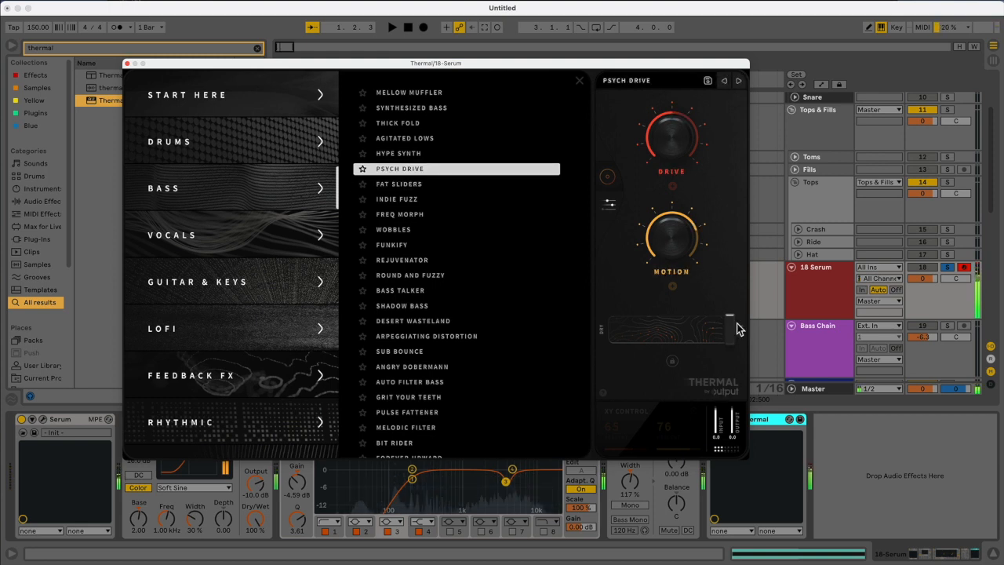
Move Psych Drive's Dry/Wet mix mostly toward dry and lower Motion to about 19 percent.
drag(733, 329, 638, 330)
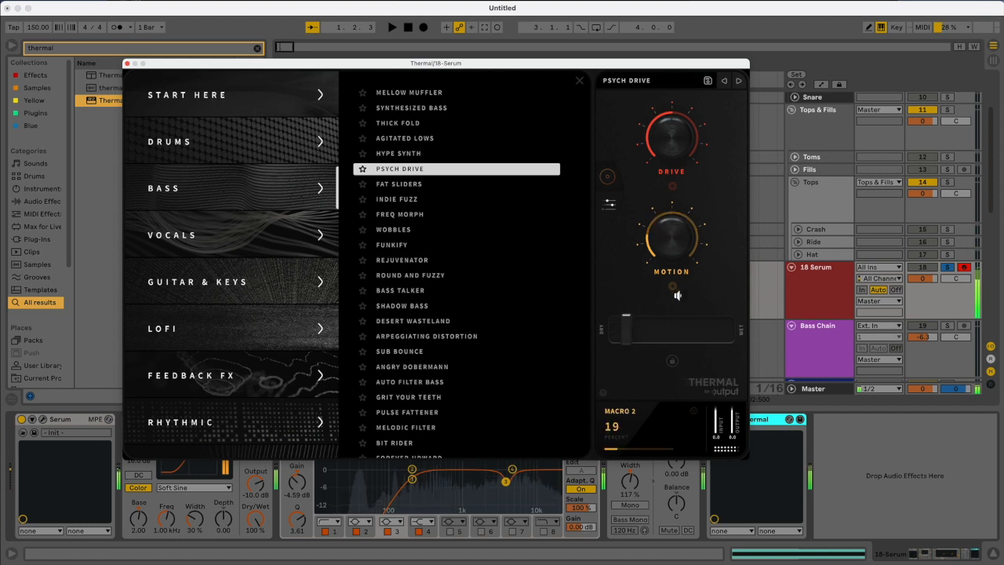
drag(683, 283, 687, 275)
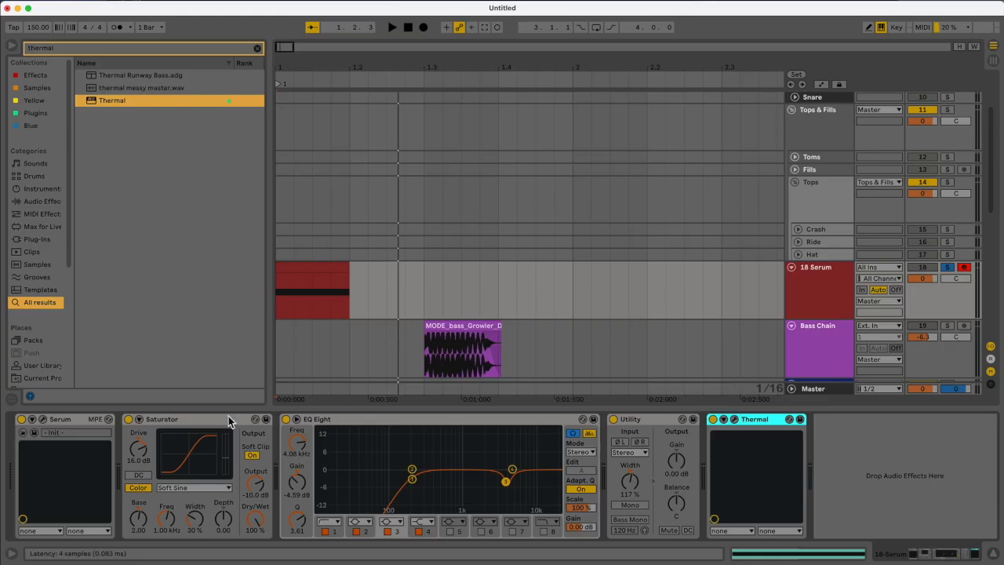
Group the Saturator, EQ Eight, Utility and Thermal into an Audio Effect Rack and compare the sound with the rack bypassed.
shift+click(217, 422)
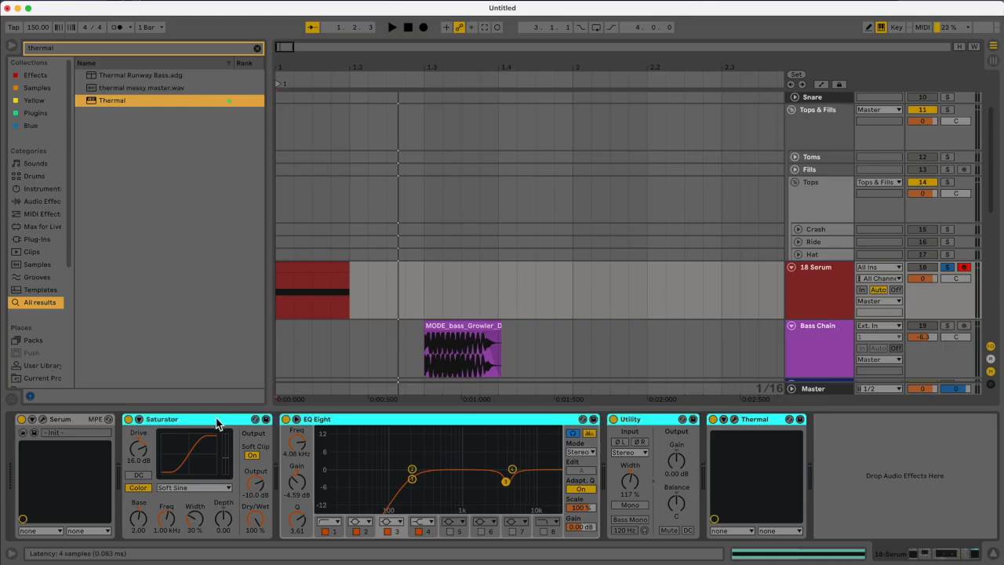
key(super+g)
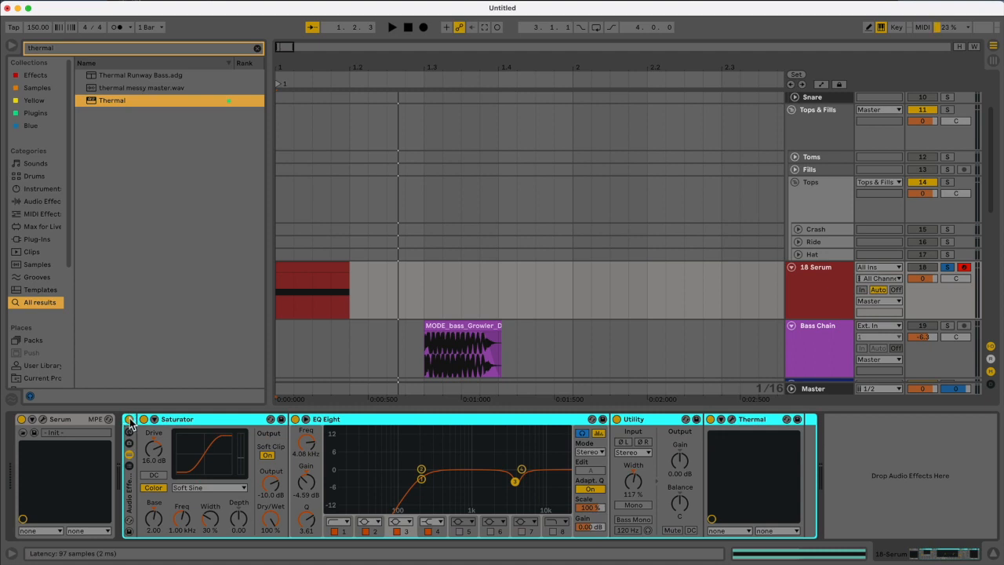
click(128, 421)
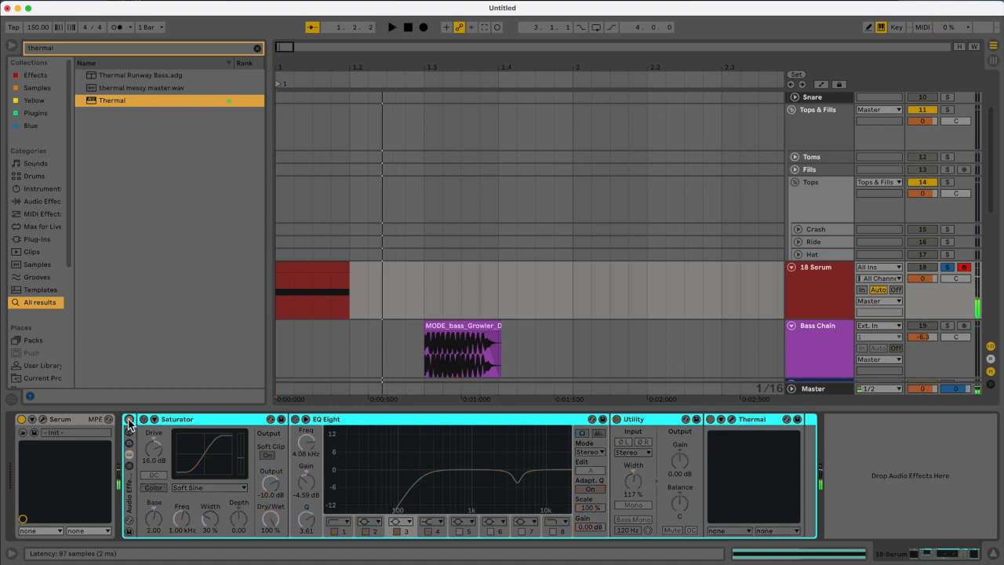
click(129, 421)
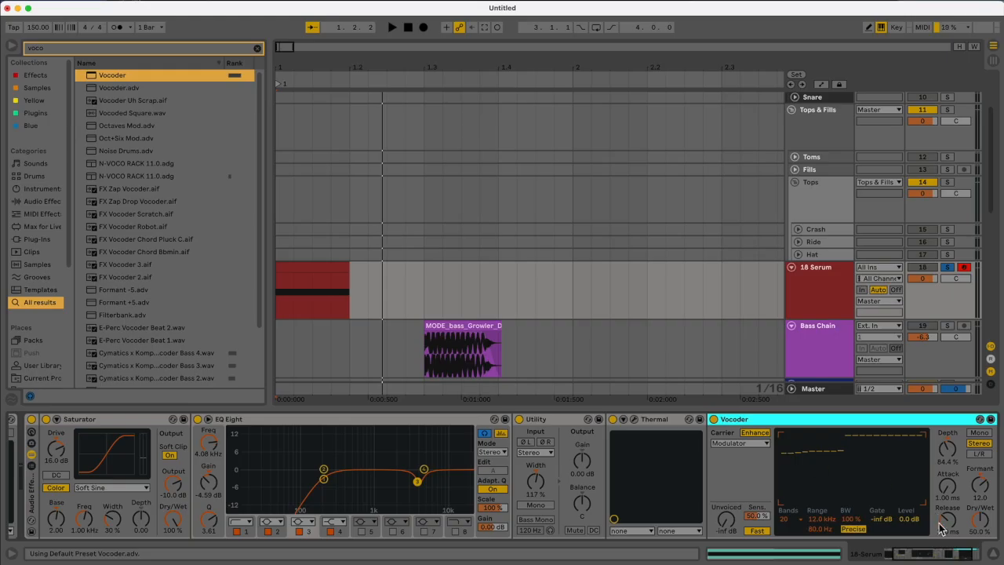
Review the Vocoder's carrier options, keep Modulator and set the number of bands to 12.
drag(939, 554, 961, 558)
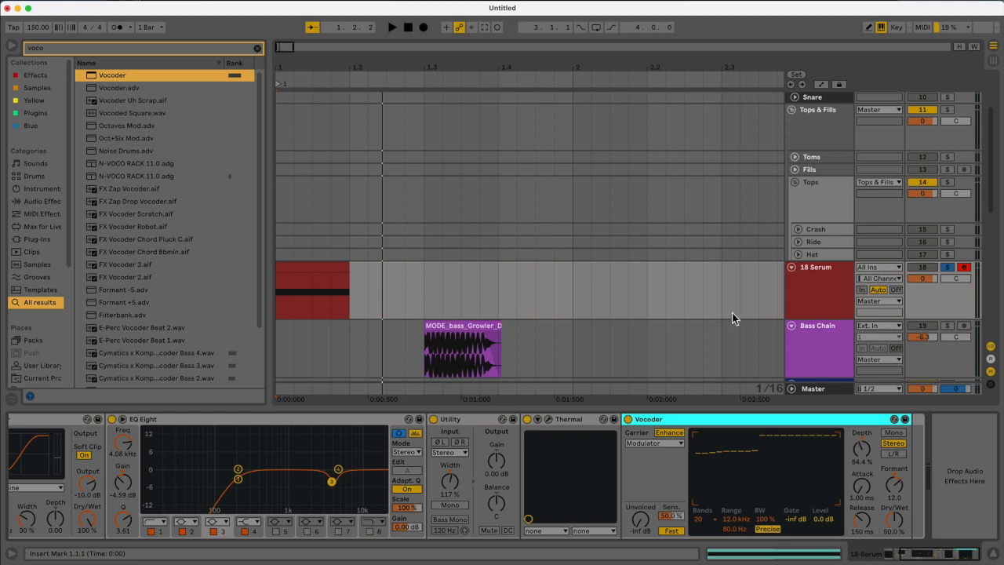
click(669, 444)
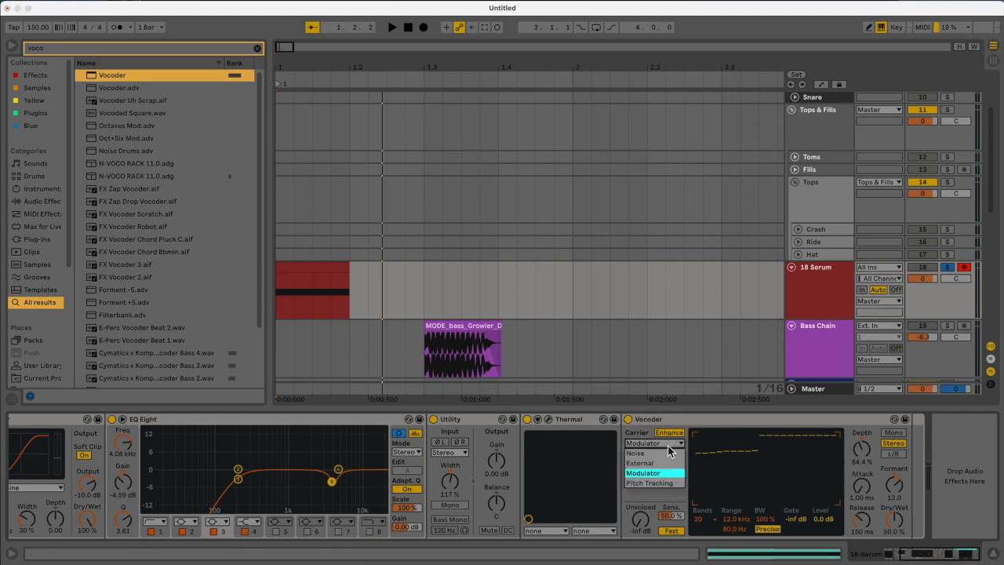
click(674, 420)
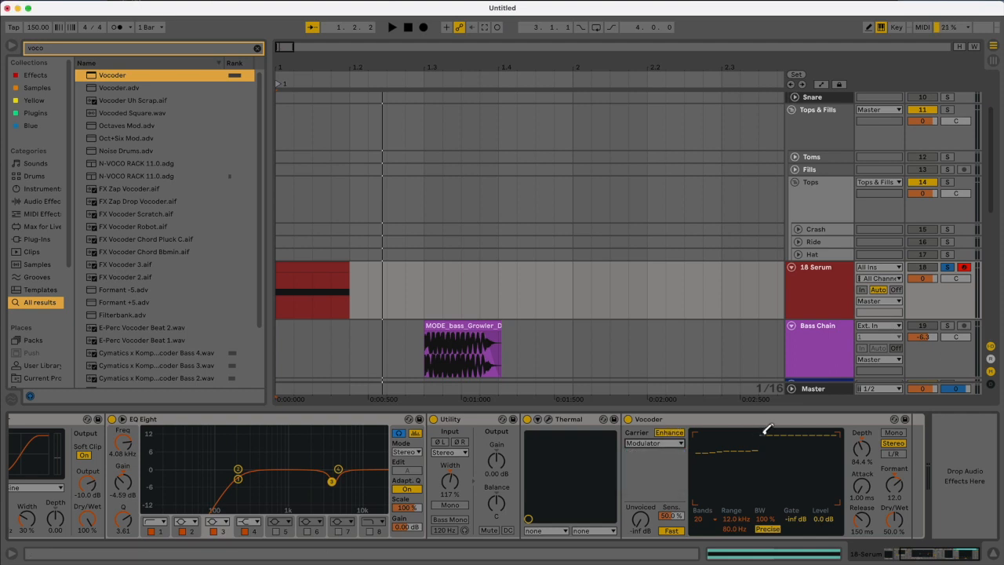
click(705, 520)
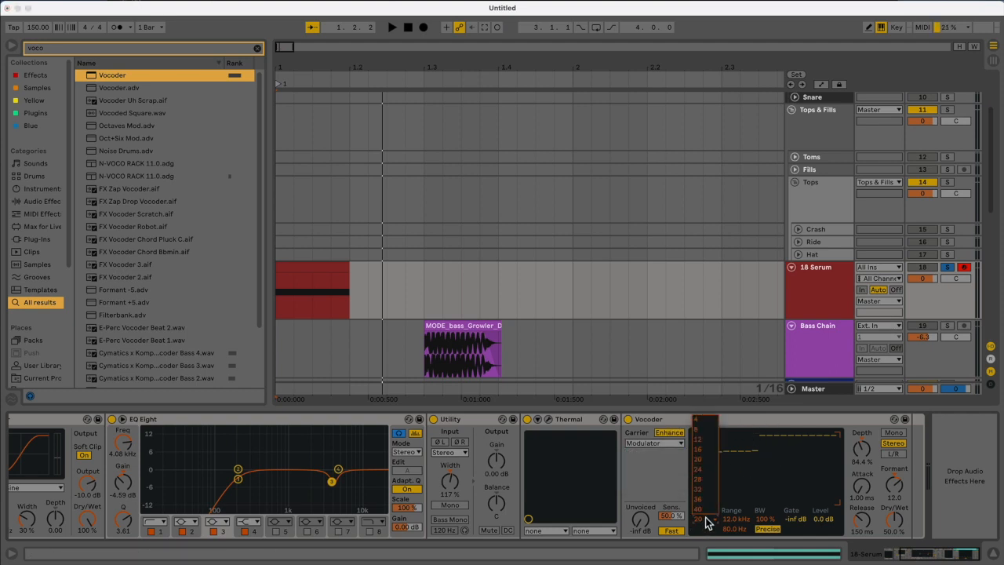
click(714, 439)
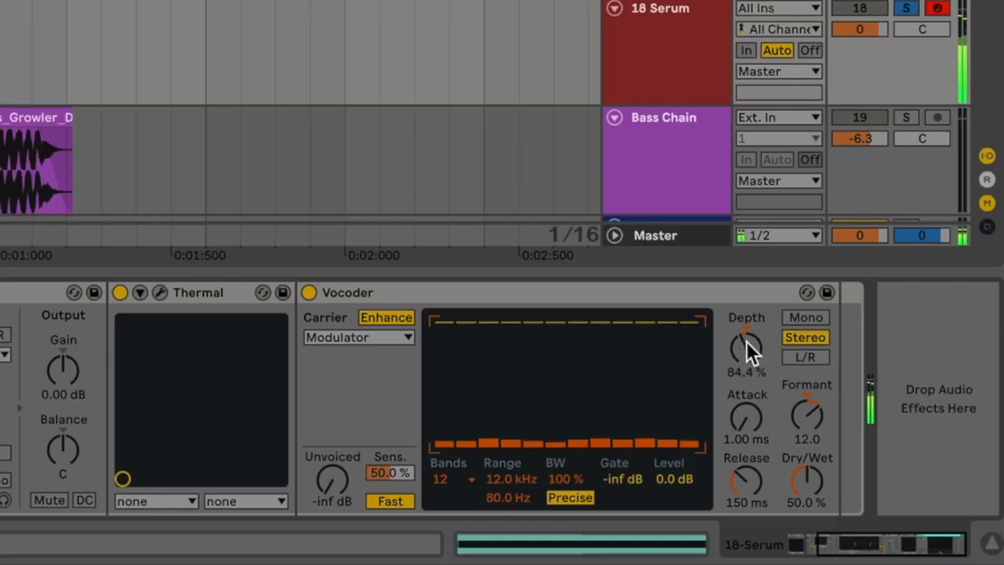
Set the Vocoder's Depth to 120 %, Formant to -2.00, Unvoiced to -13 dB, Sens. to 77.3 %, Release to 43.1 ms and Dry/Wet to 100 %.
drag(862, 449, 862, 452)
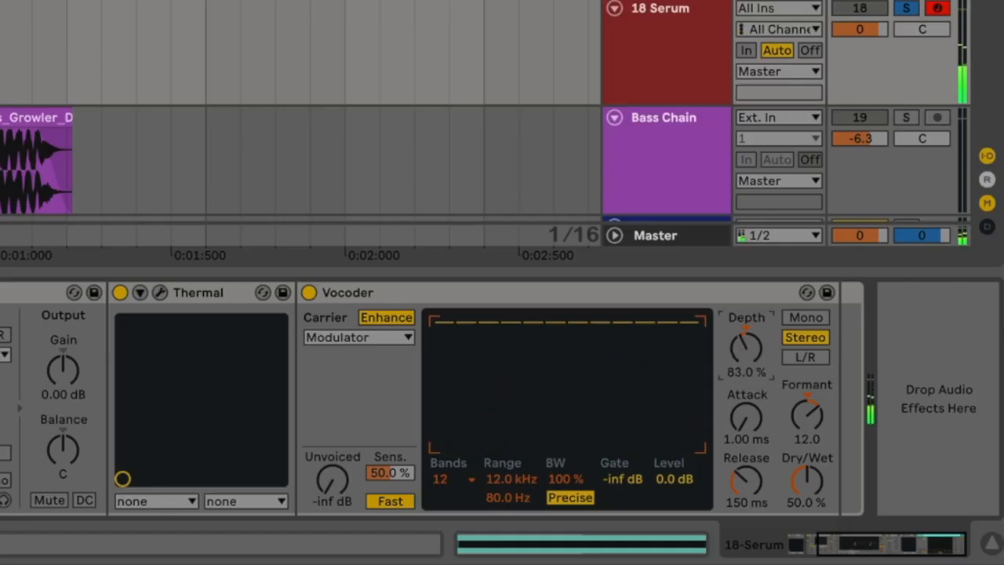
mouse_move(745, 348)
mouse_down()
mouse_move(746, 326)
mouse_move(746, 378)
mouse_move(745, 330)
mouse_up()
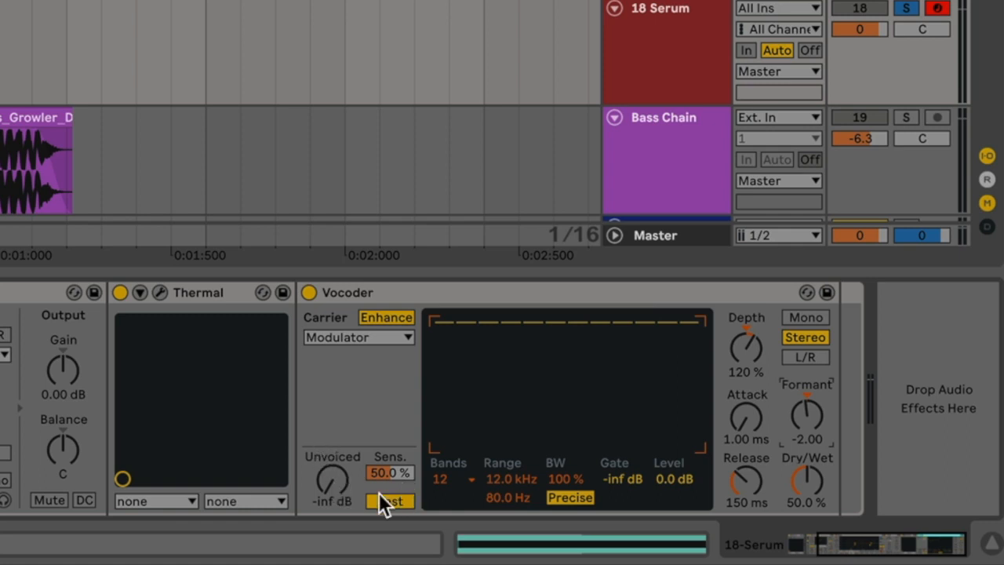
drag(341, 483, 341, 439)
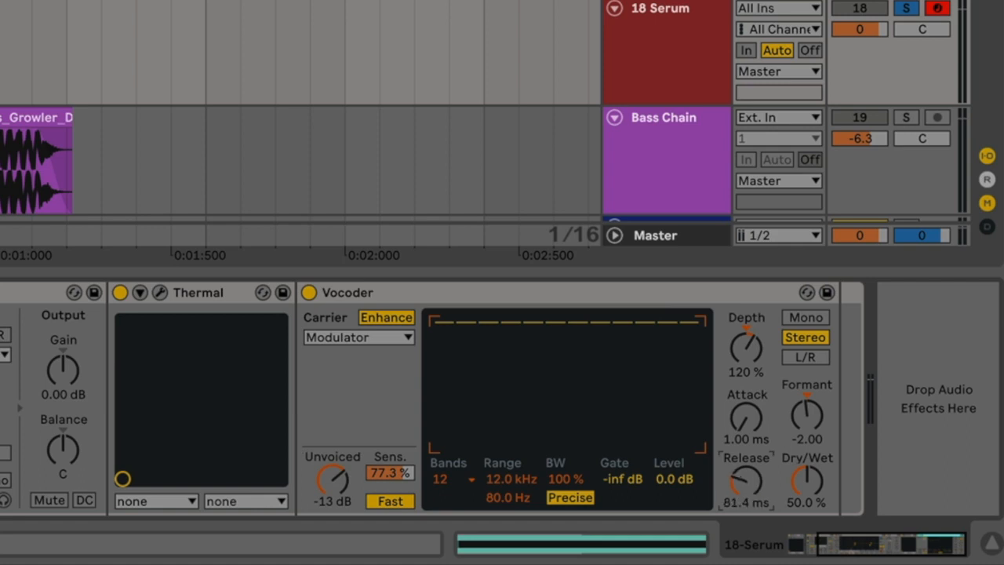
drag(752, 475, 808, 436)
Lower the Vocoder's three highest bands and set Dry/Wet to 43.5 %, comparing the result with the device bypassed.
click(694, 338)
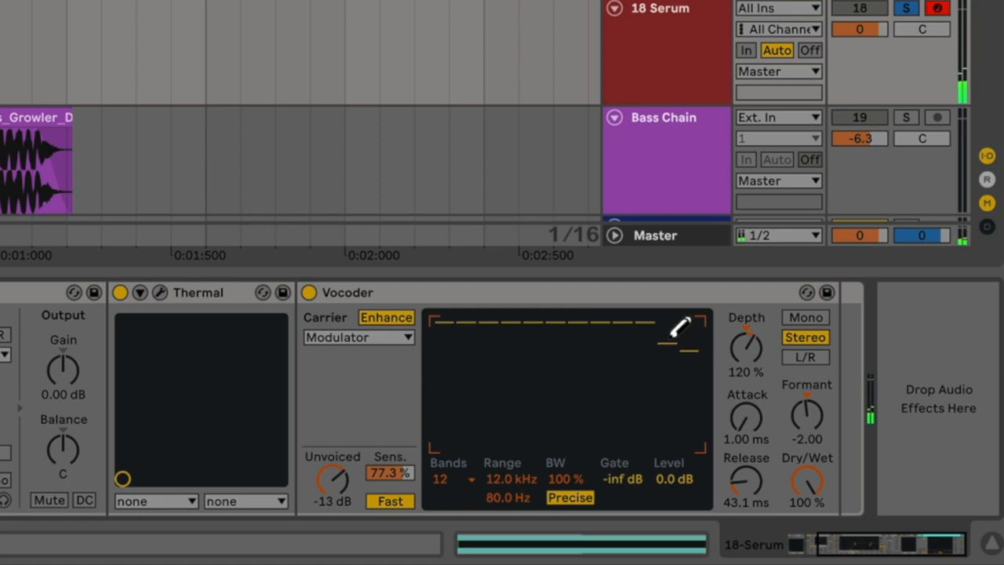
click(645, 337)
drag(808, 477, 808, 512)
click(309, 292)
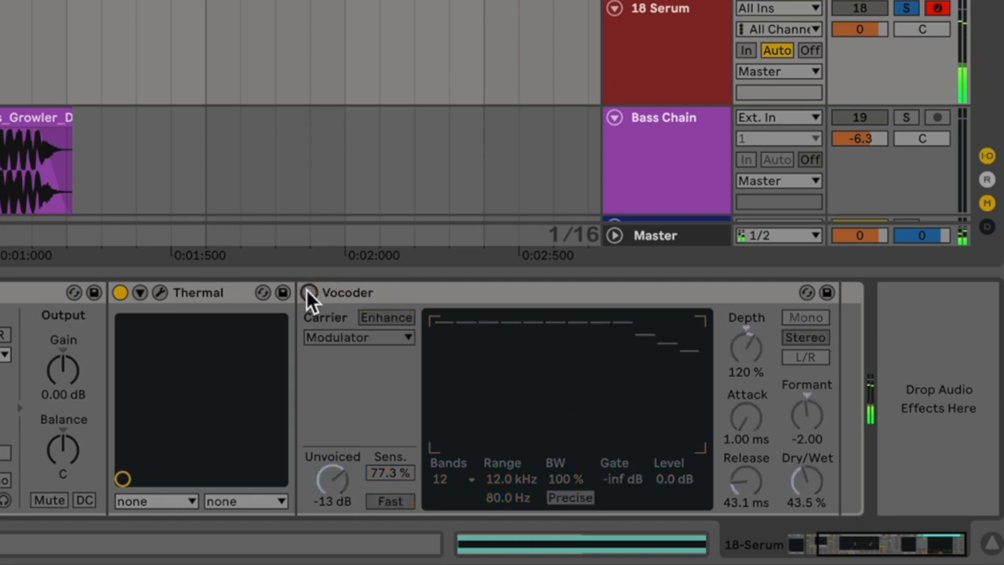
click(308, 291)
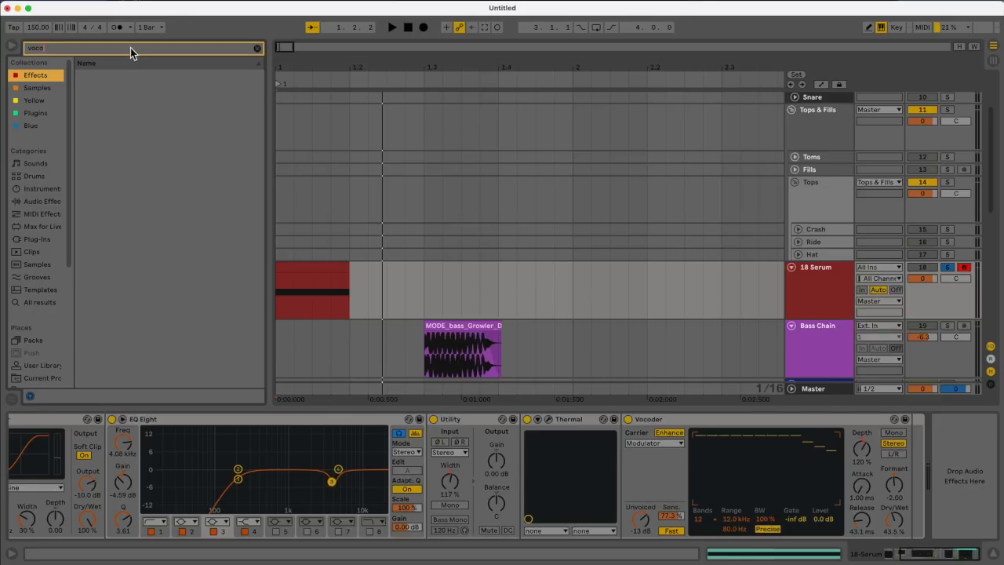
Clear the browser search and add Multiband Compression.adv from the Effects collection after the Vocoder.
click(130, 48)
key(BackSpace)
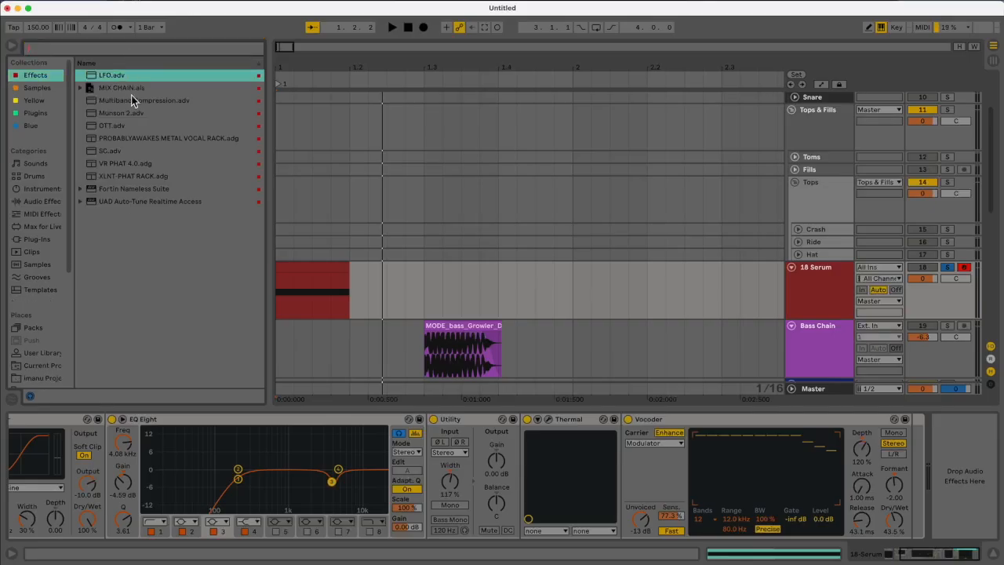
drag(123, 103, 863, 477)
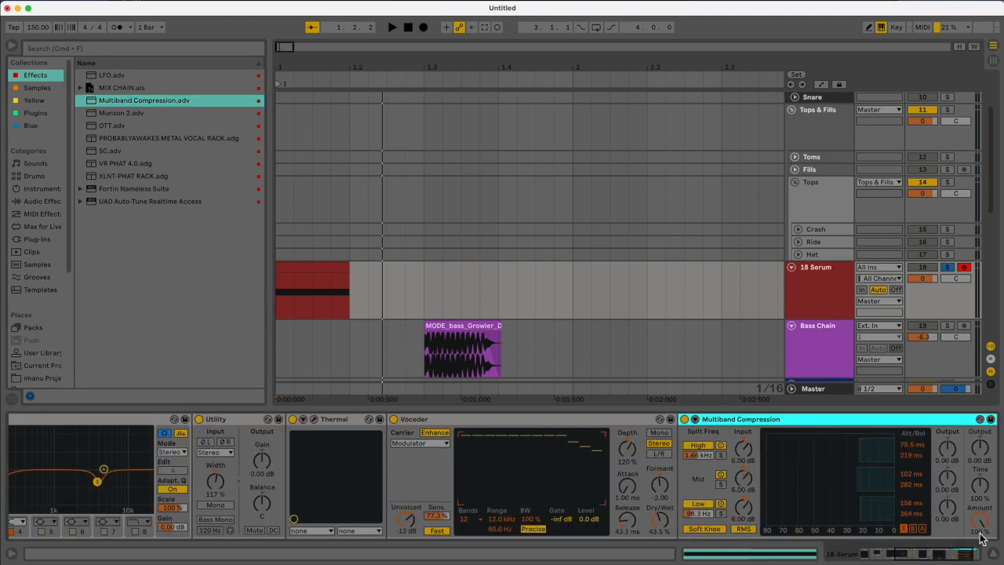
drag(921, 550, 971, 555)
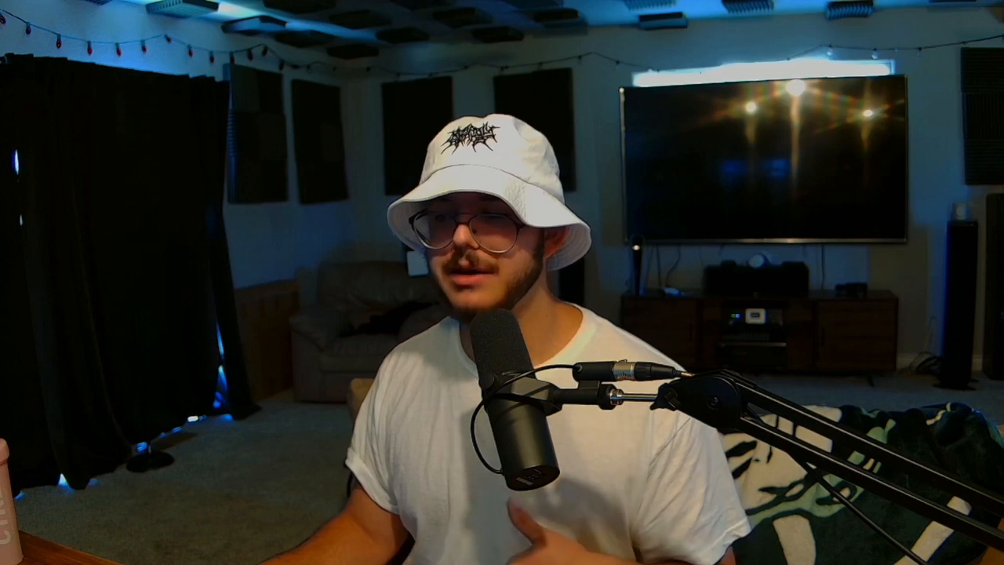
Add an EQ Eight after Multiband Compression, choose the filter type for its first band and hide the device chain.
drag(112, 277, 970, 514)
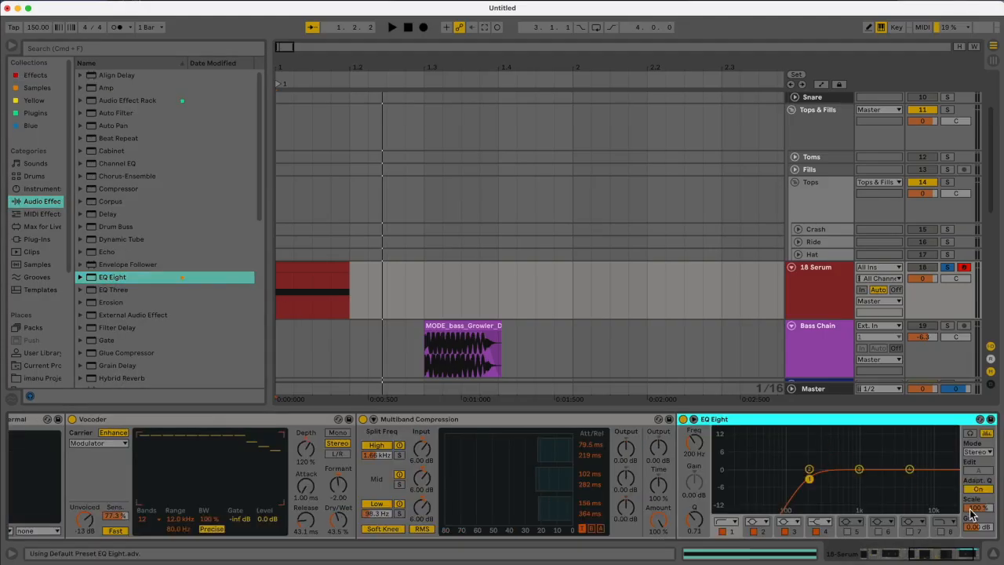
click(717, 522)
click(724, 445)
click(994, 555)
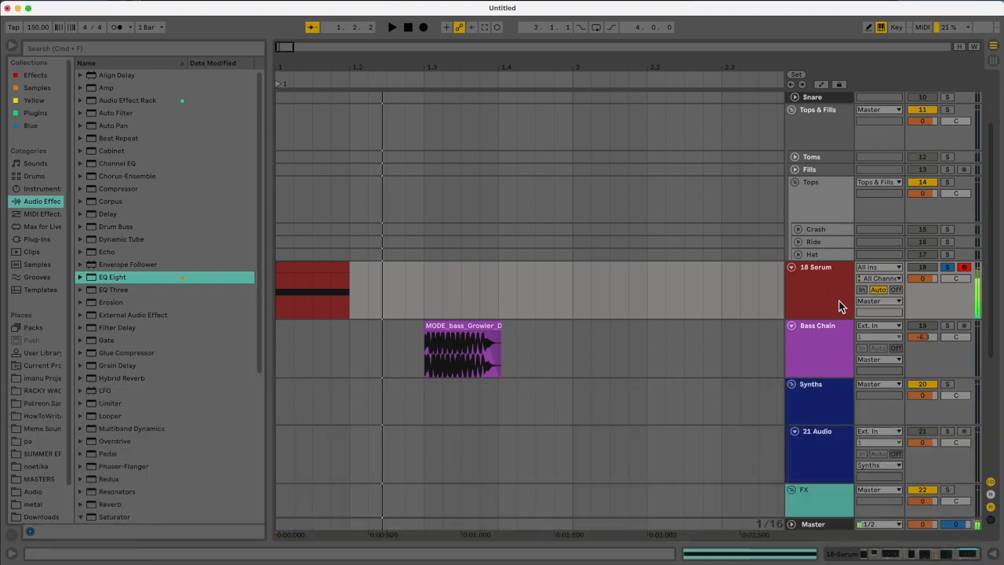
Duplicate the 18 Serum track so that a second Serum track sits above Bass Chain.
scroll(627, 341, down, 2)
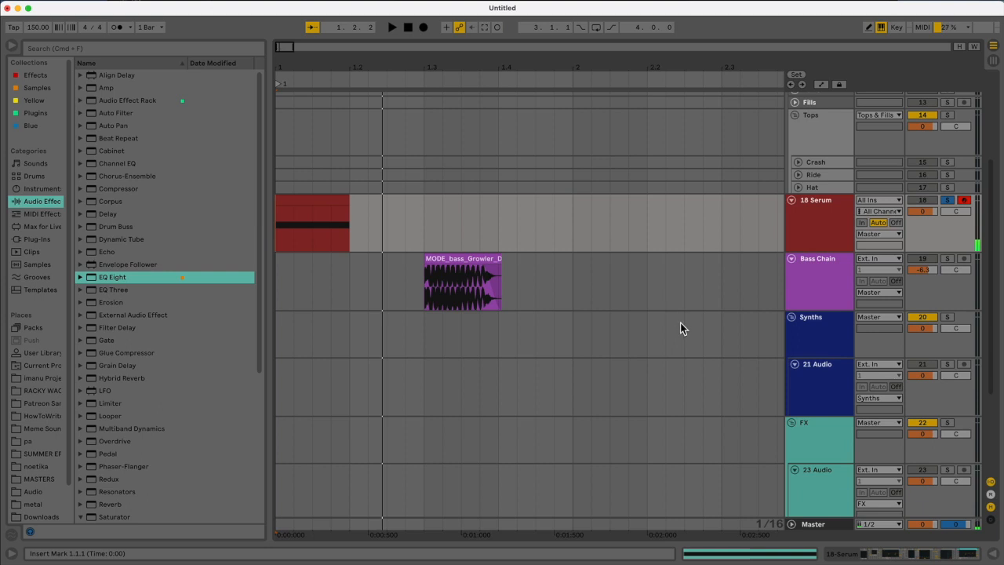
click(811, 210)
key(super+d)
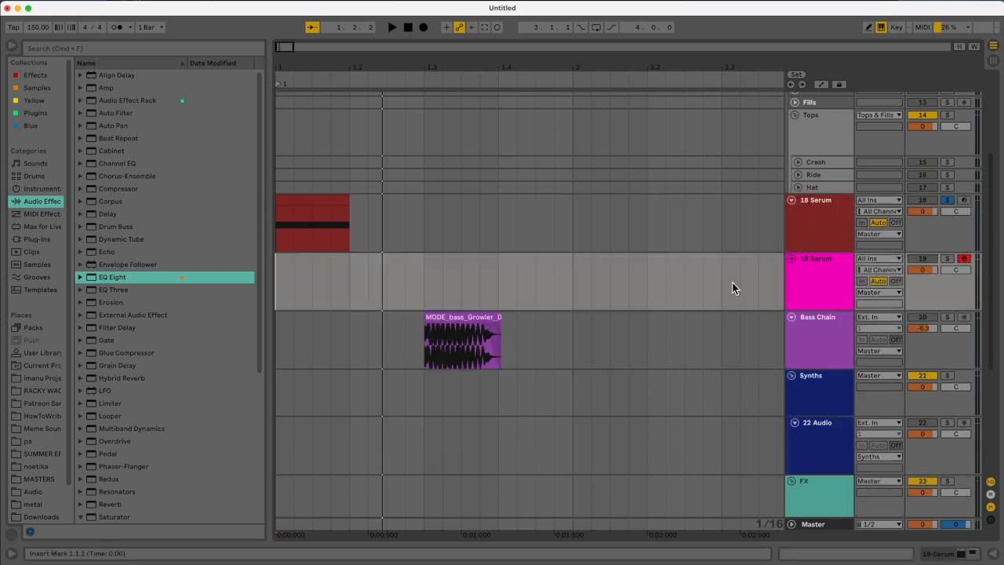
Load the PROBABLYAWAKE'S DIRTY SQUIRTY SUB BASS rack from the Plugins collection onto the duplicated track and close the Serum window.
scroll(784, 244, up, 4)
click(330, 336)
click(34, 100)
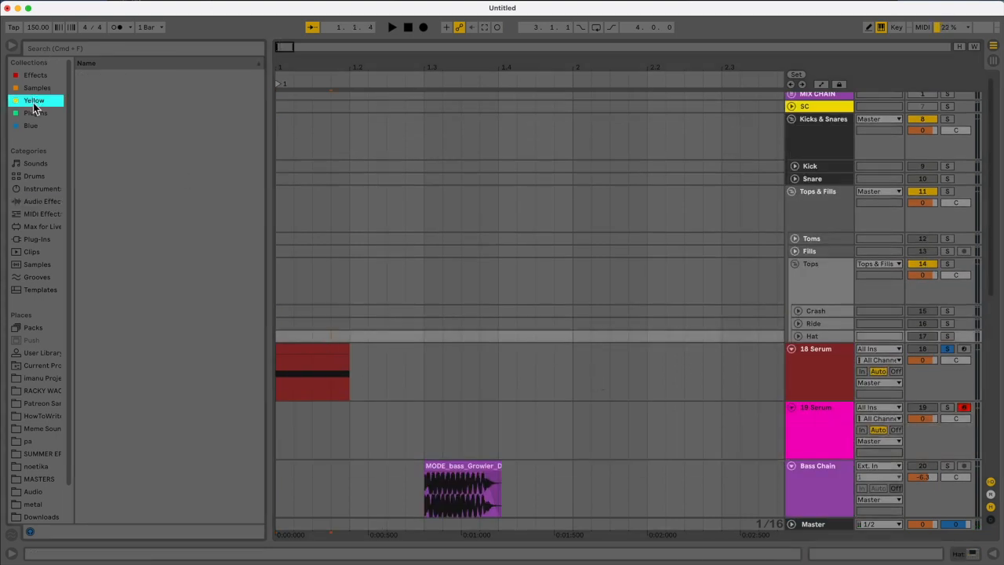
click(36, 113)
drag(131, 113, 408, 424)
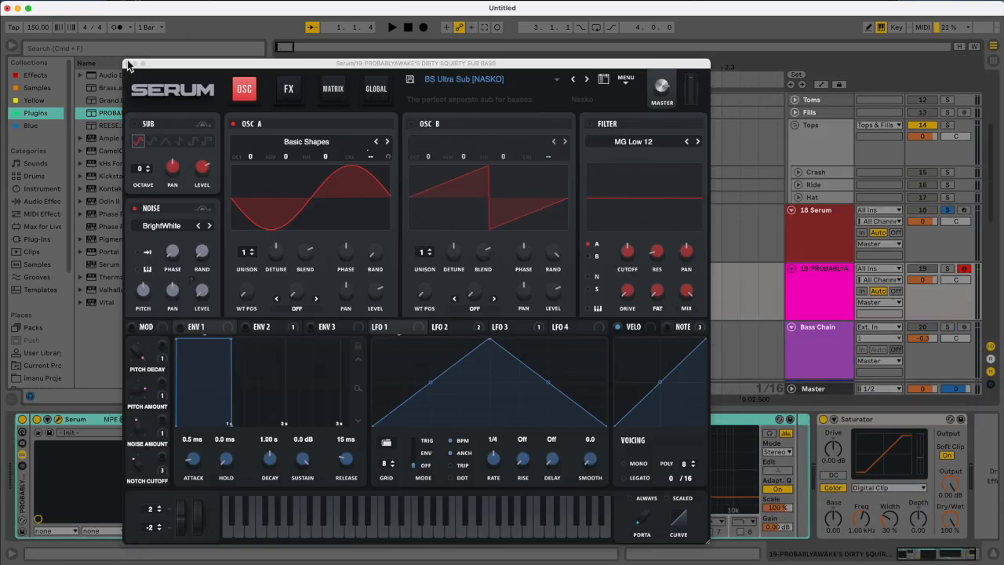
click(129, 63)
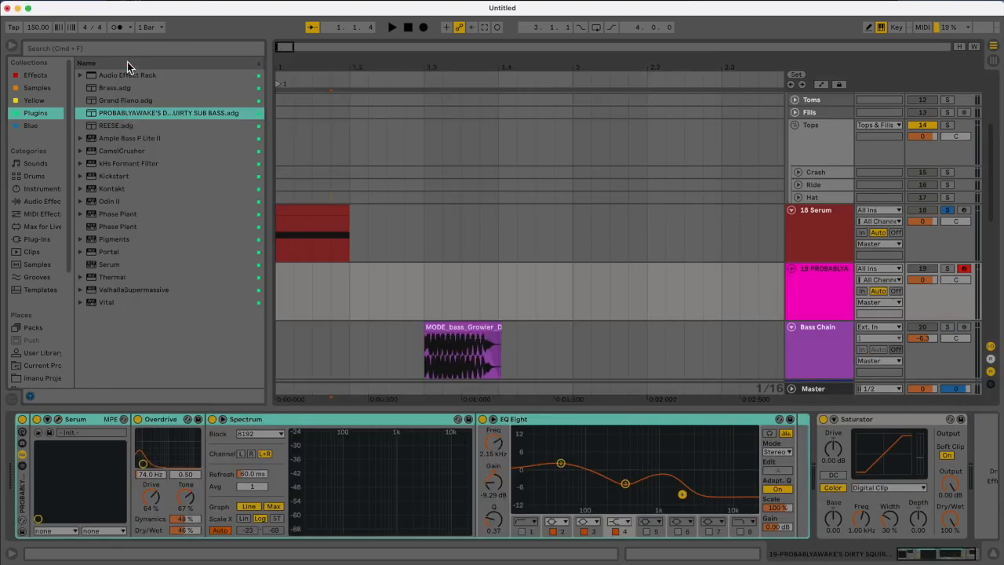
Copy the 18 Serum MIDI clip onto the sub bass track, solo that track and open the copied clip.
drag(329, 211, 329, 269)
click(945, 269)
double_click(334, 269)
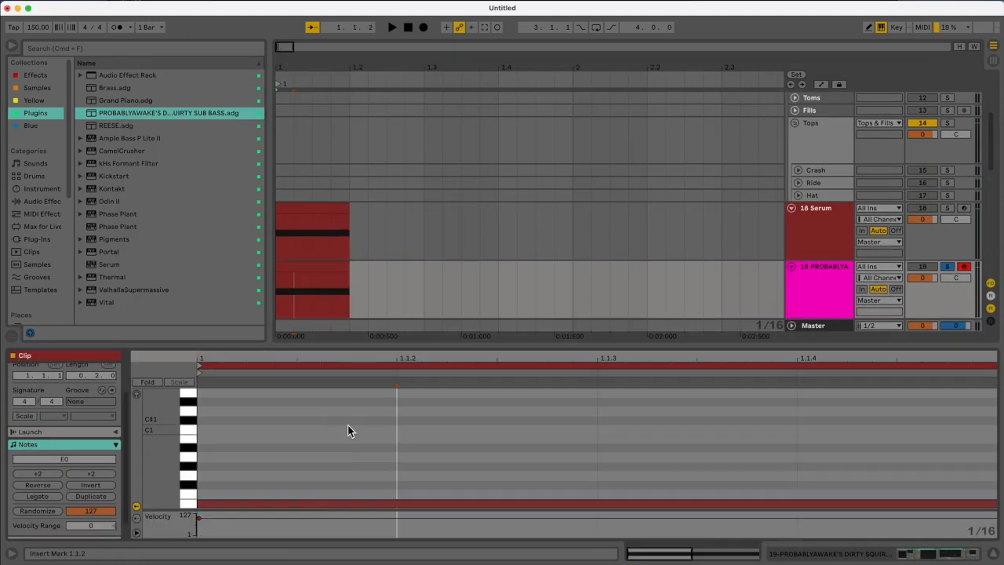
click(377, 248)
Extend the MIDI clips on both the Serum and sub bass tracks to 1.3 and play the two tracks soloed together.
drag(347, 210, 424, 212)
drag(348, 268, 423, 268)
super+click(947, 209)
click(277, 251)
key(space)
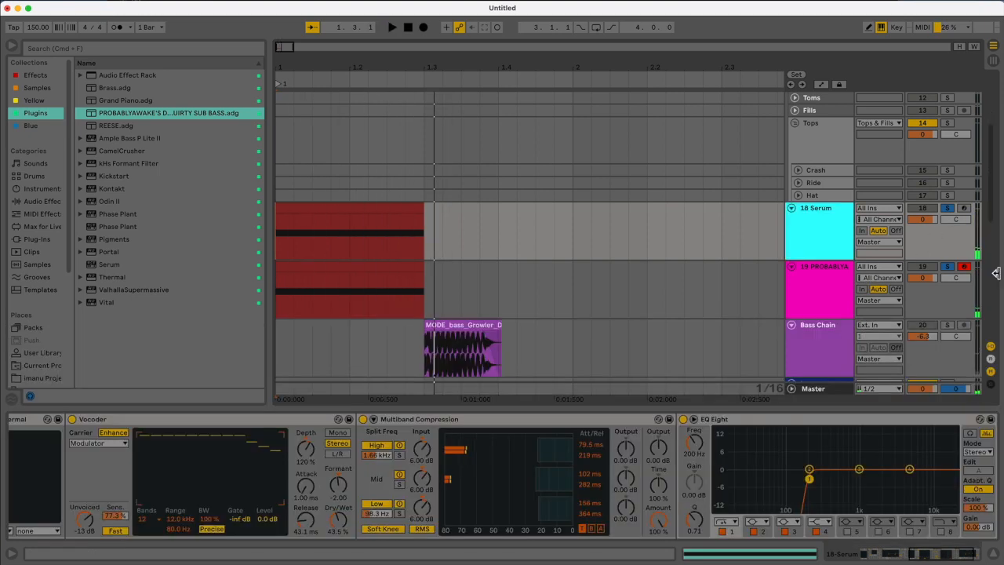
Solo 18 Serum and compare its sound with the Audio Effect Rack bypassed and enabled.
click(943, 207)
drag(946, 557, 862, 554)
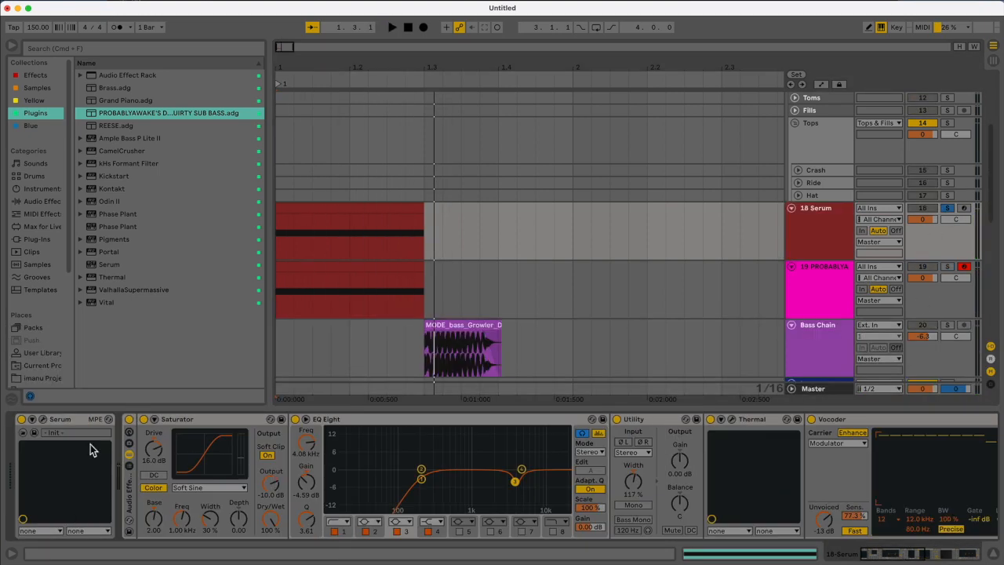
click(129, 419)
key(space)
key(space)
click(130, 420)
key(space)
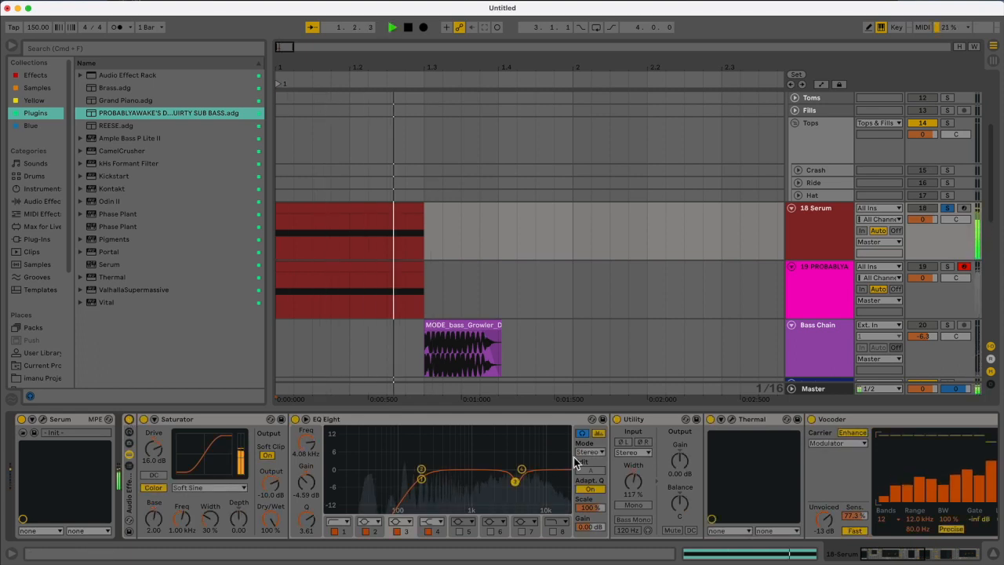
key(space)
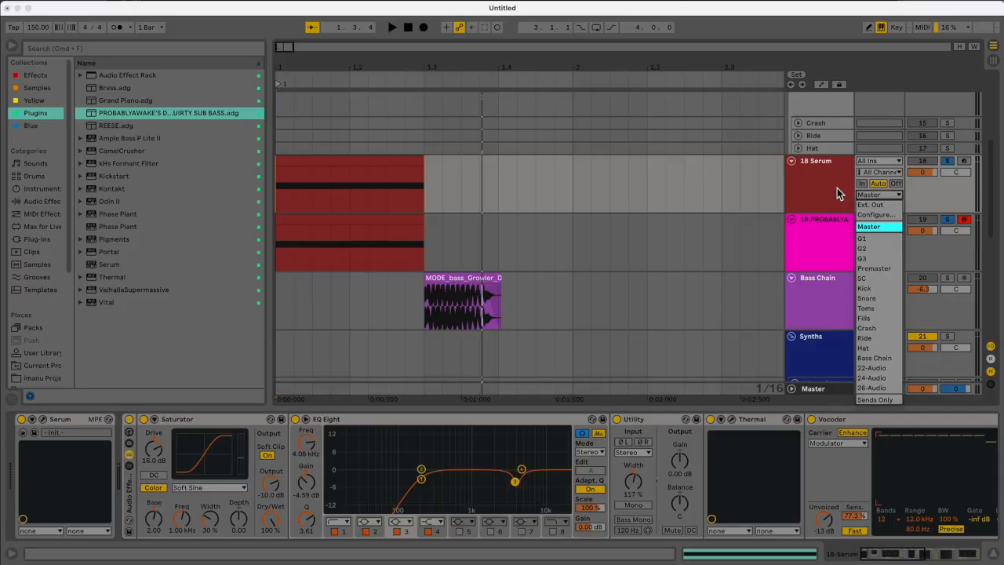
Put the Audio Effect Rack from the 18 Serum track onto the Bass Chain track.
click(836, 187)
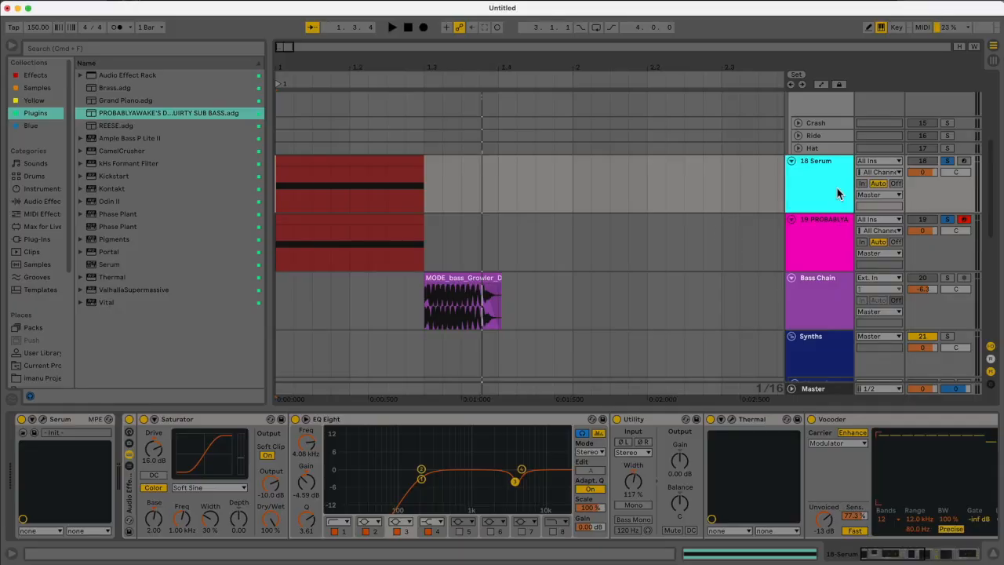
drag(133, 510, 483, 478)
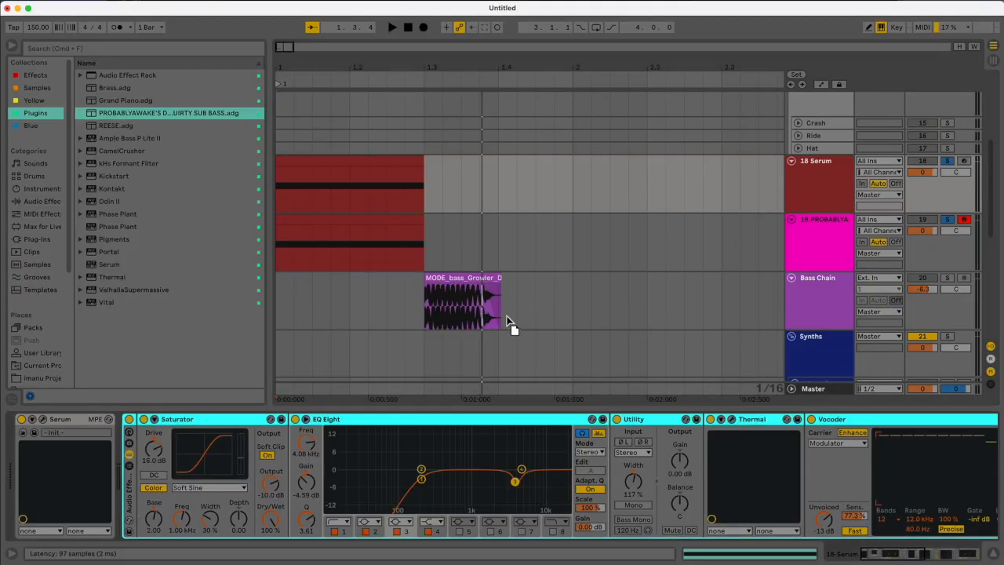
drag(508, 322, 506, 317)
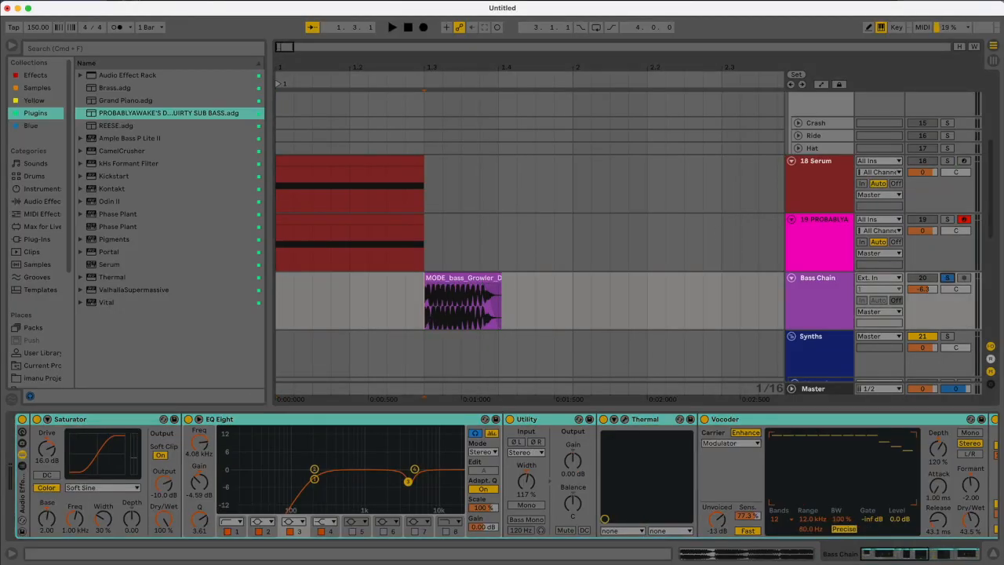
Play the MODE_bass_Growler_D clip with the Bass Chain's Audio Effect Rack bypassed and enabled to compare the sound.
click(23, 426)
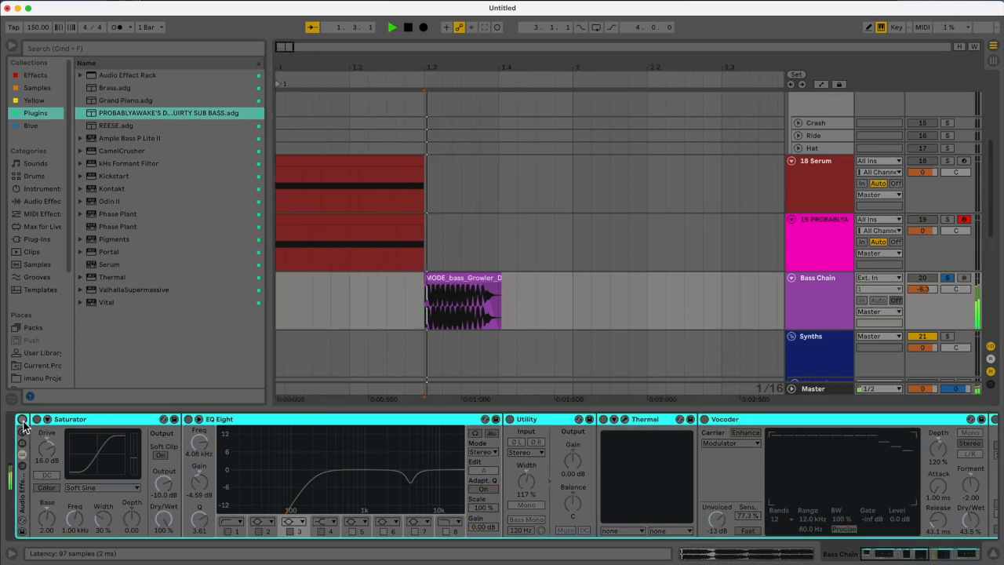
click(24, 426)
key(space)
key(space)
key(space)
scroll(534, 294, down, 3)
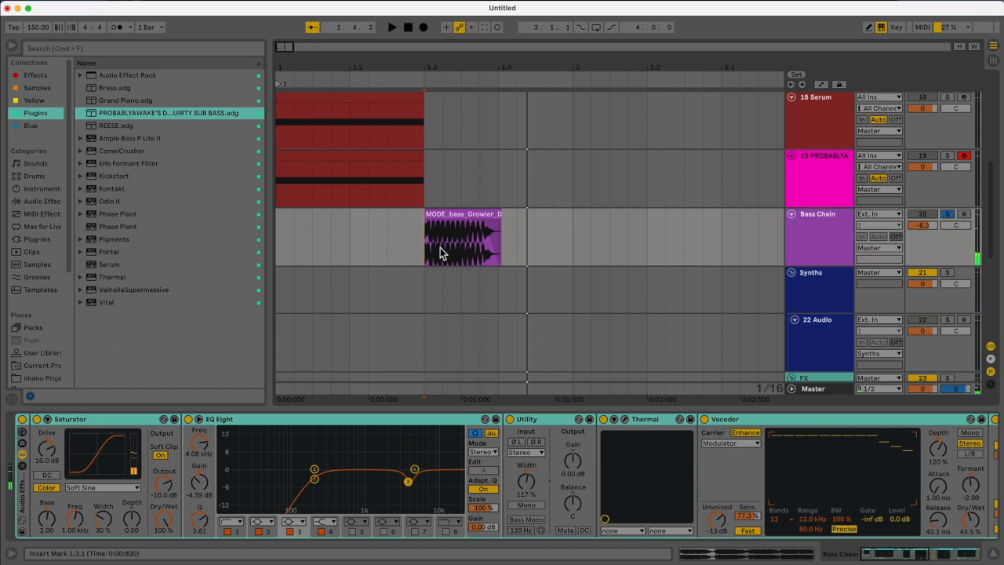
Duplicate the MODE_bass_Growler_D clip three times along the Bass Chain track and play the sequence from 1.3.
drag(898, 555, 934, 558)
click(463, 239)
key(ctrl+d)
key(ctrl+d)
key(ctrl+d)
click(496, 228)
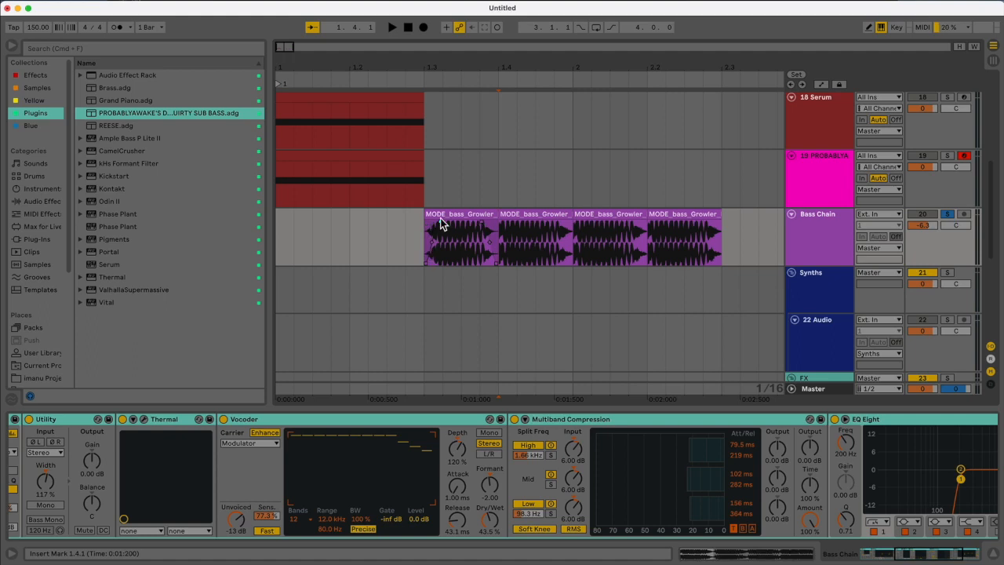
drag(529, 226, 416, 210)
click(423, 243)
key(space)
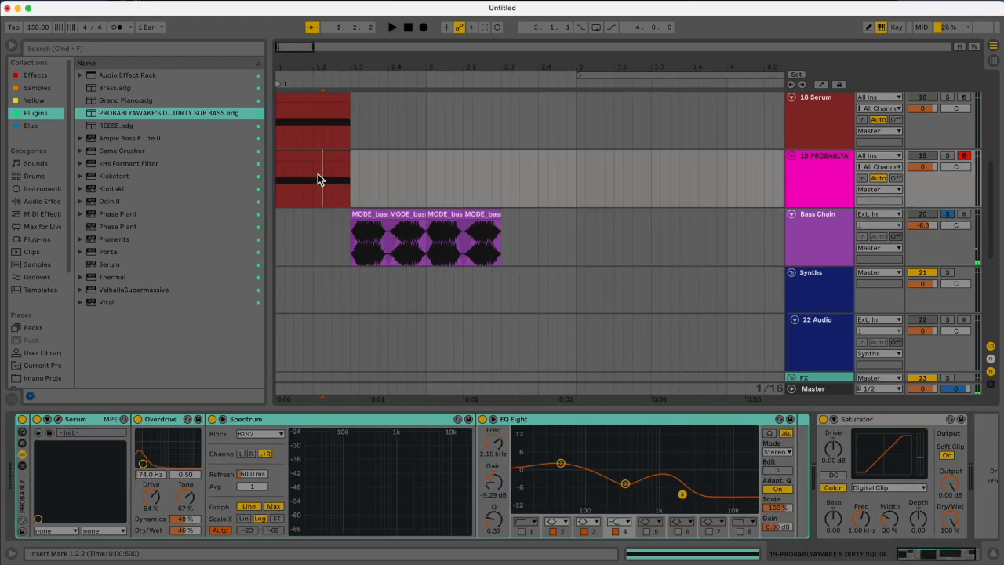
Copy the opening section of the sub bass MIDI clip and paste it at 1.3, above the first growler clip.
drag(319, 174, 282, 169)
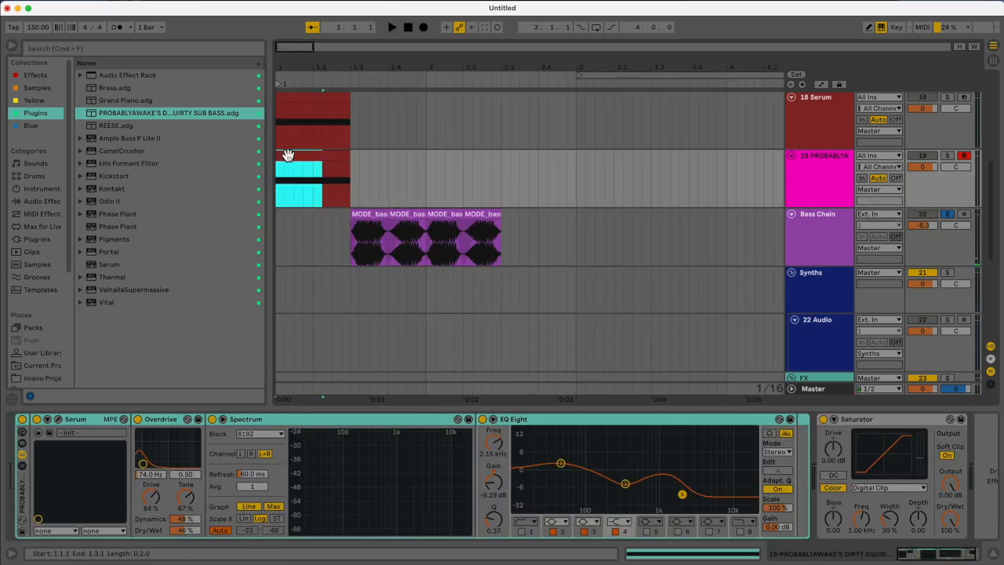
drag(351, 298, 396, 271)
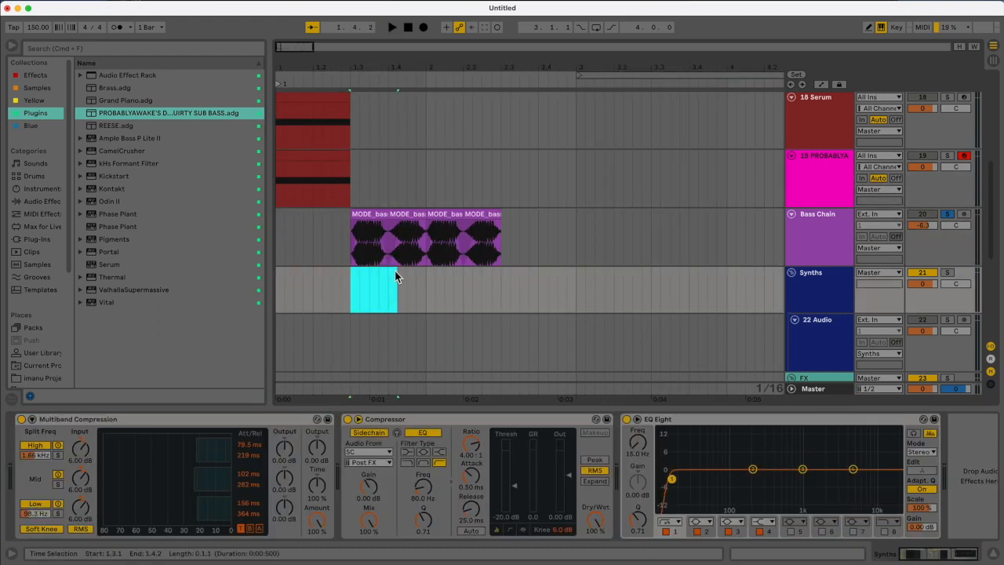
mouse_move(283, 49)
mouse_down()
mouse_move(284, 71)
mouse_move(277, 50)
mouse_up()
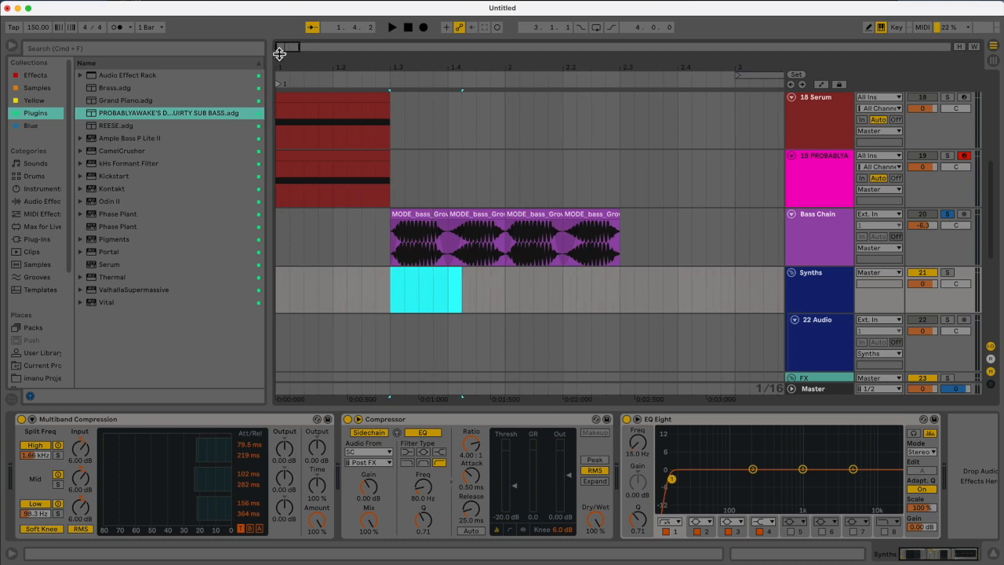
drag(303, 168, 273, 162)
click(394, 168)
key(super+v)
Repeat the pasted sub bass clip above the remaining growler clips, leaving short gaps between notes, and play it together with Bass Chain.
drag(419, 154, 444, 156)
key(super+d)
shift+click(419, 159)
key(super+d)
click(386, 198)
key(space)
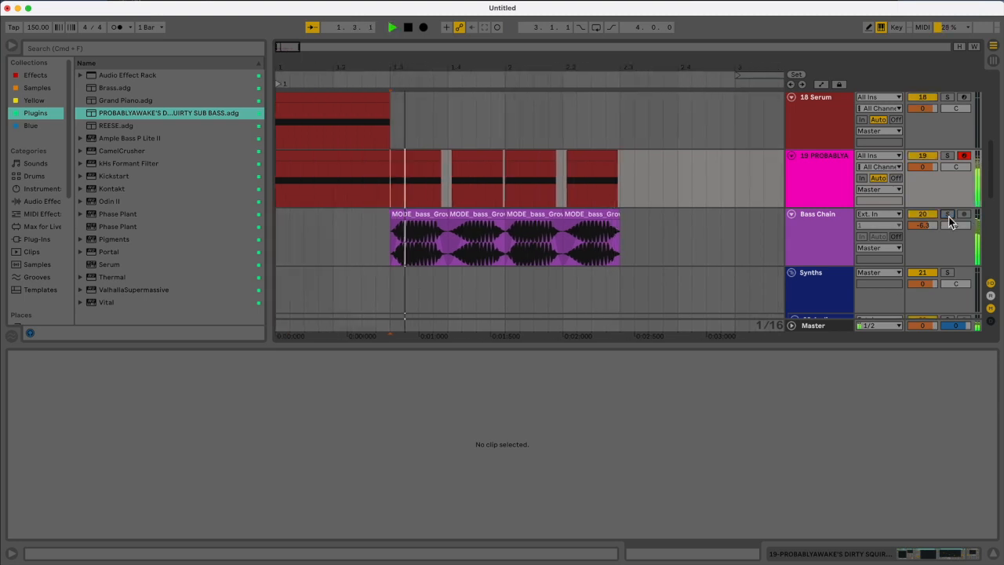
key(space)
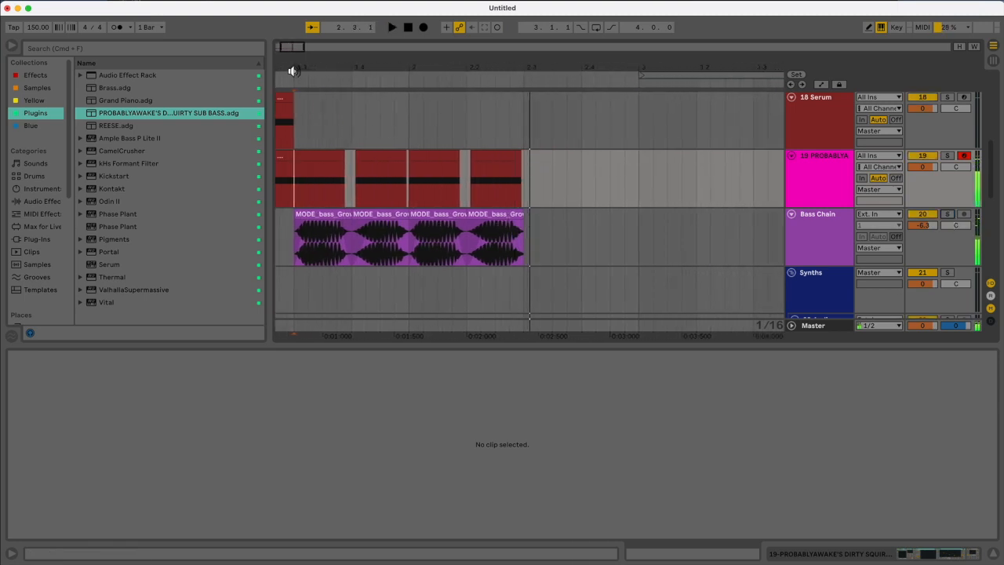
Solo Bass Chain and compare the four growler clips with the Audio Effect Rack bypassed and enabled.
drag(293, 53, 357, 38)
click(358, 257)
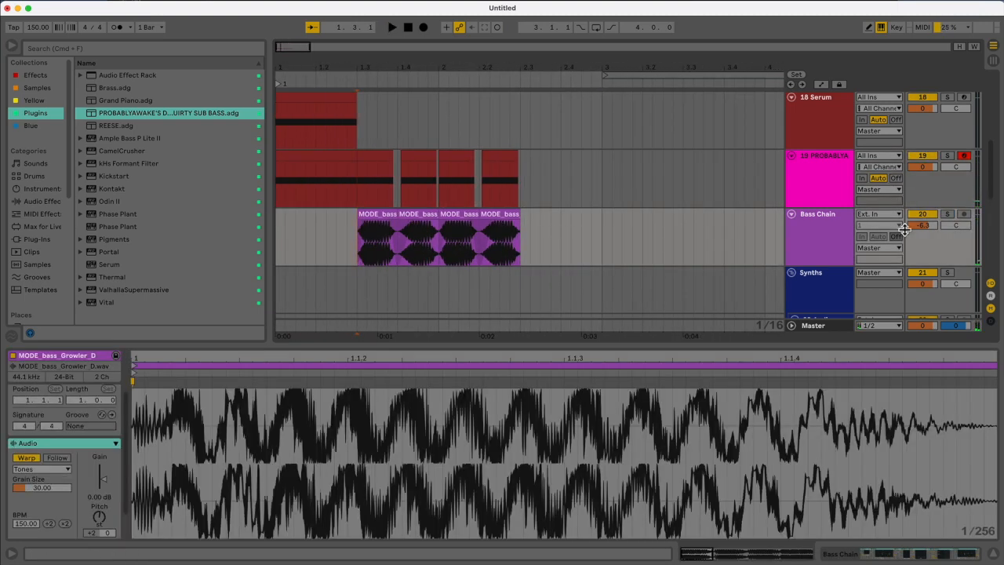
click(947, 215)
click(827, 248)
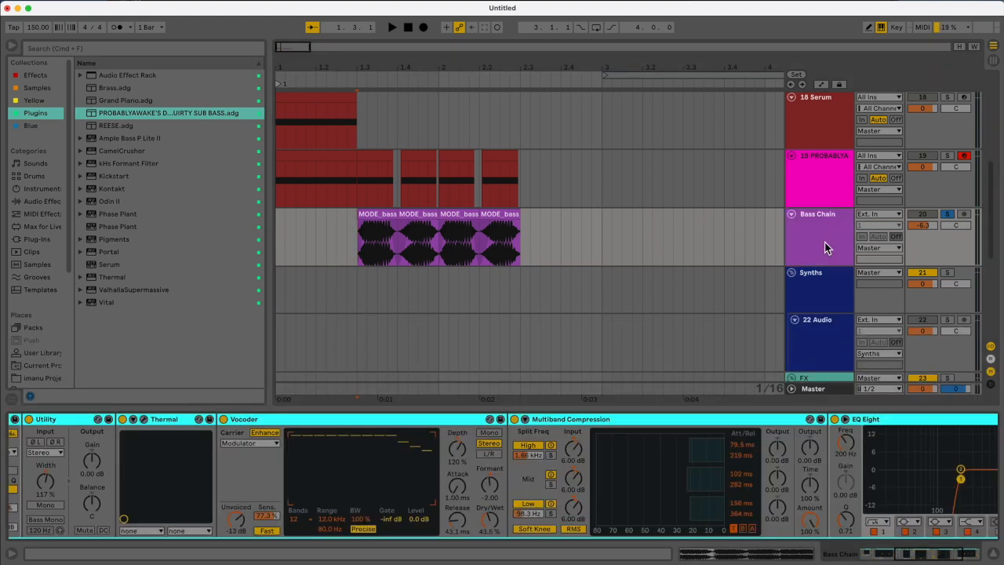
click(928, 555)
drag(928, 556, 880, 554)
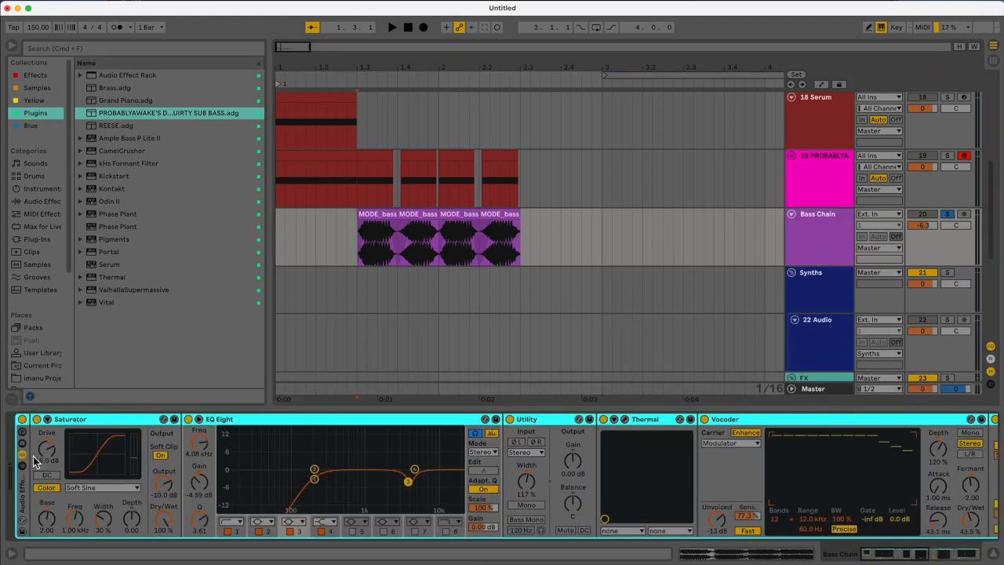
click(22, 419)
key(space)
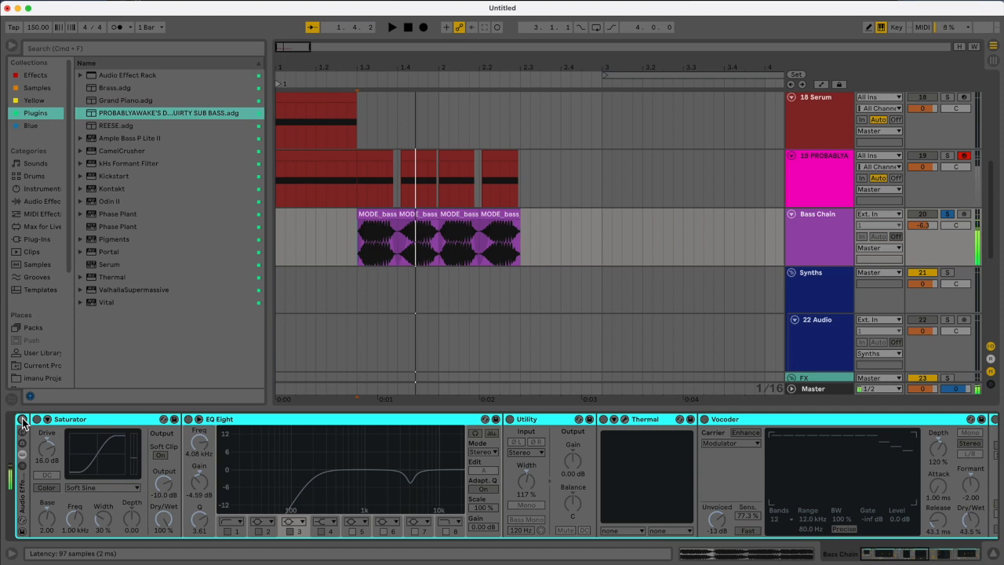
key(space)
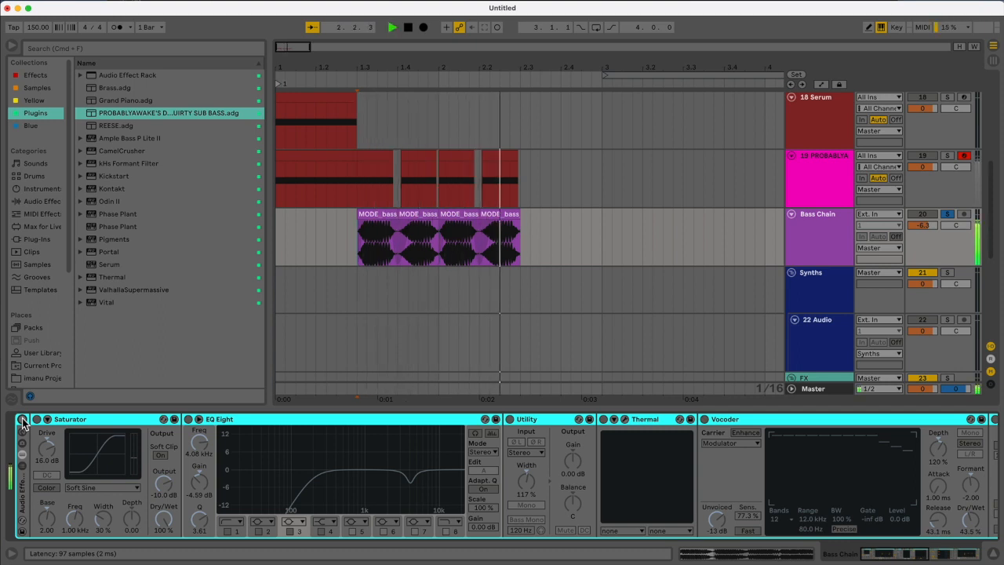
click(23, 421)
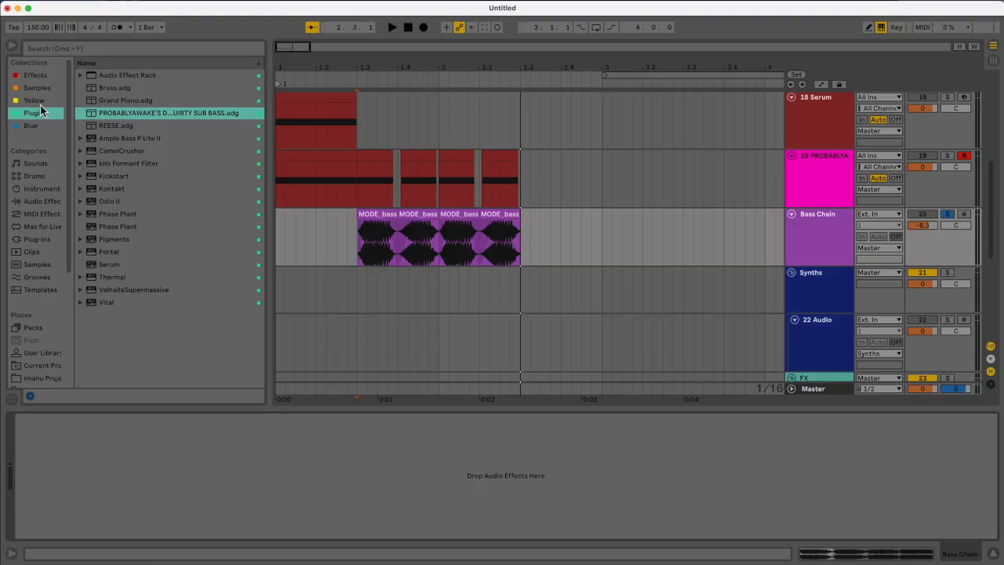
Load PROBABLYAWAKES BASS PROCESSING RACK.adg from the Audio Effect Rack presets onto Bass Chain, widening the browser to read the full preset names.
click(31, 76)
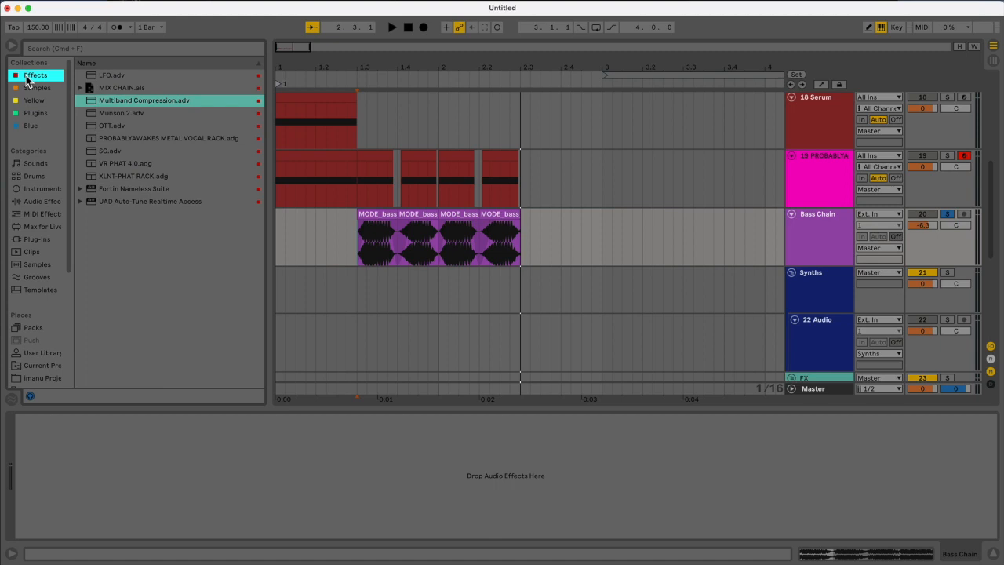
click(41, 202)
click(80, 101)
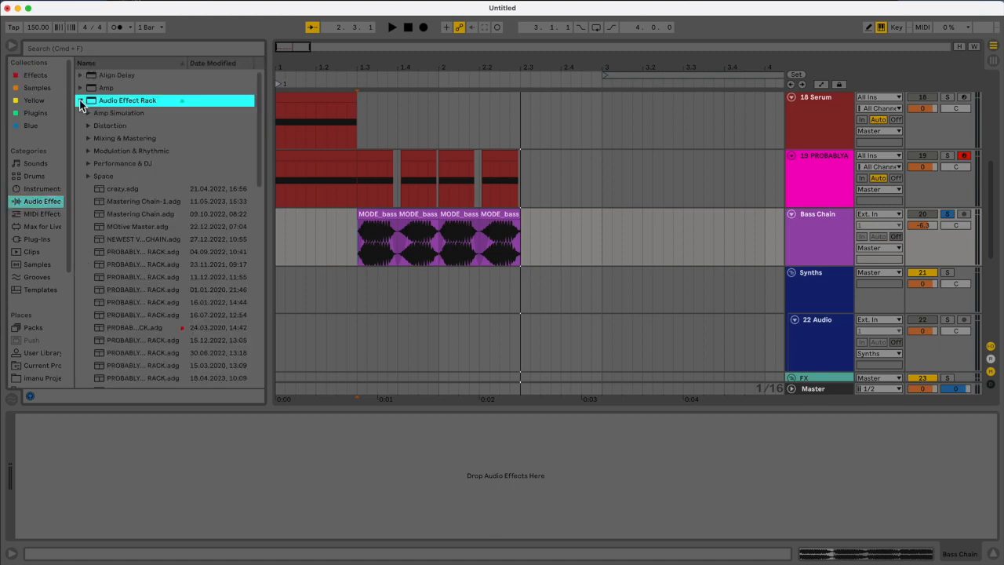
scroll(168, 228, down, 3)
click(161, 286)
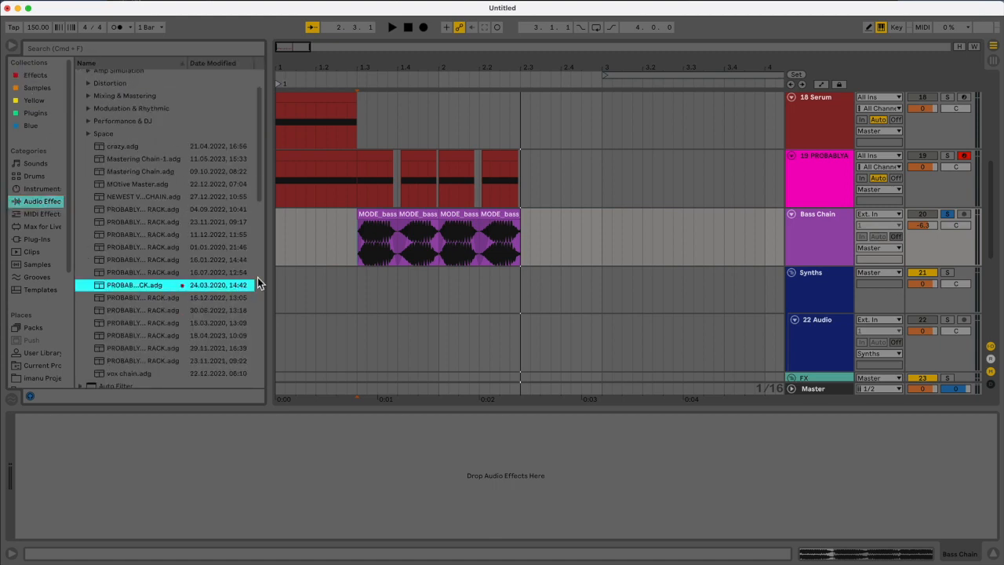
drag(259, 282, 353, 283)
click(189, 211)
drag(598, 227, 599, 228)
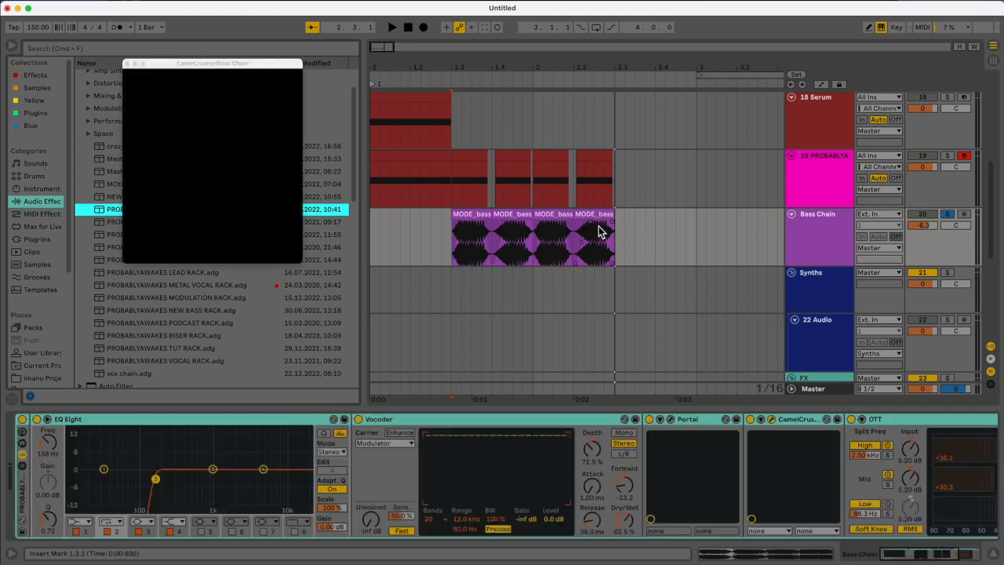
Play the growler clips from 1.3 with the bass processing rack bypassed and enabled to compare the sound.
click(453, 231)
click(22, 420)
key(space)
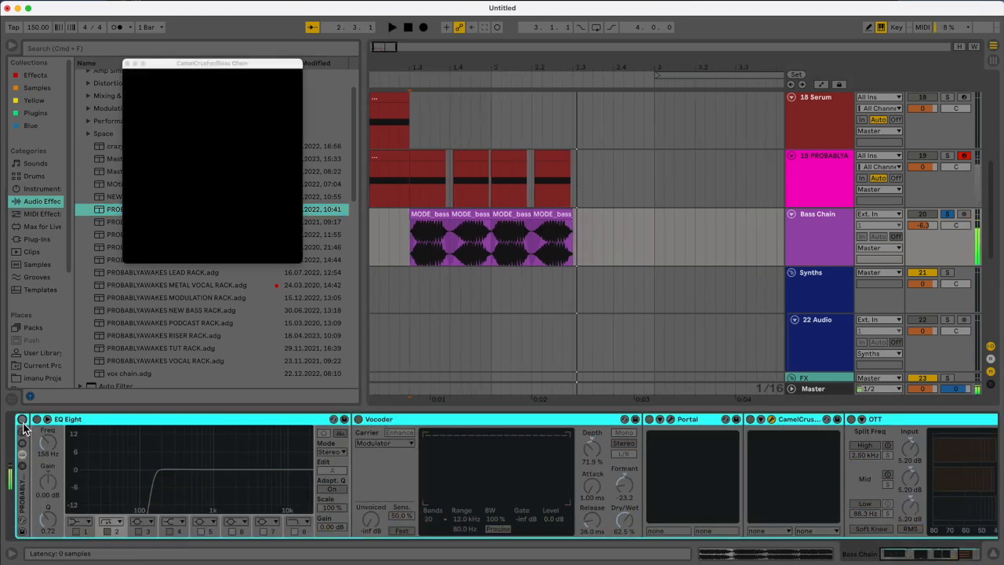
click(22, 421)
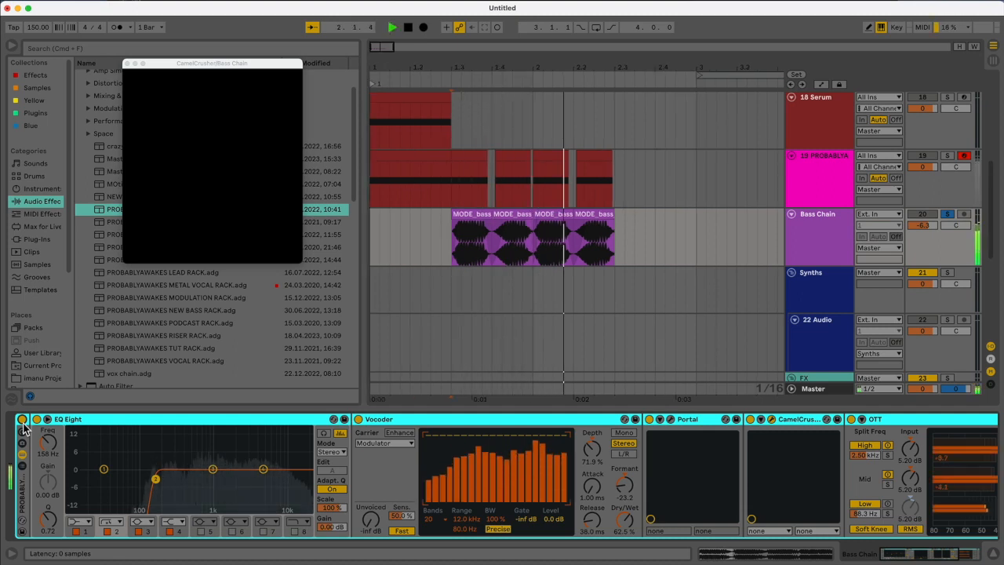
key(space)
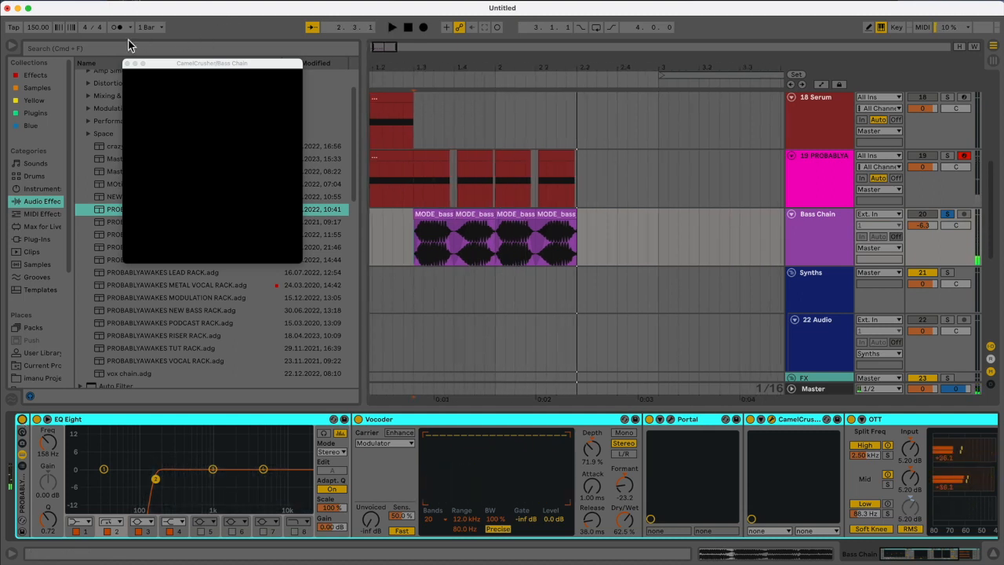
Close the CamelCrusher window and view the bass processing rack's devices from EQ Eight through to OTT.
click(128, 64)
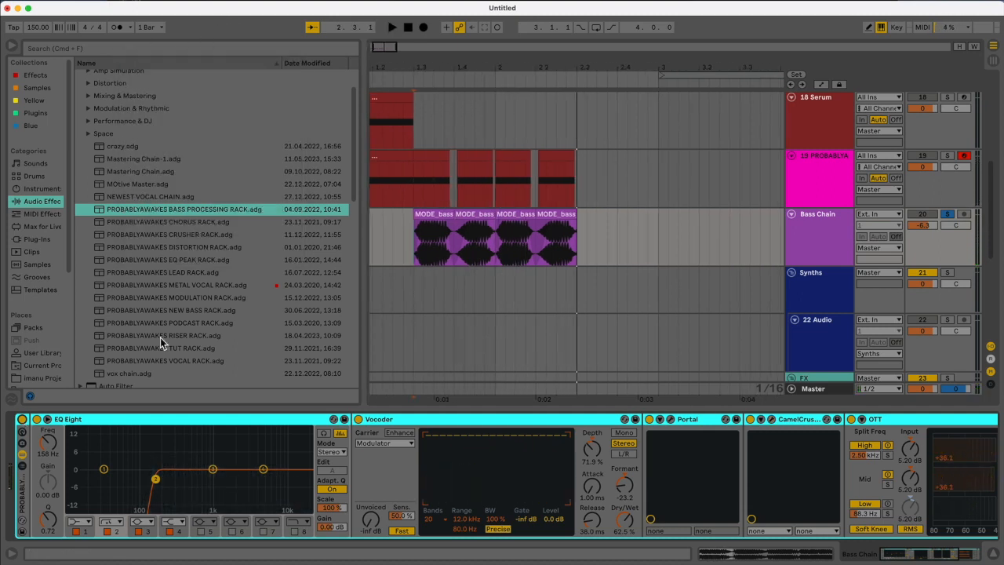
click(175, 421)
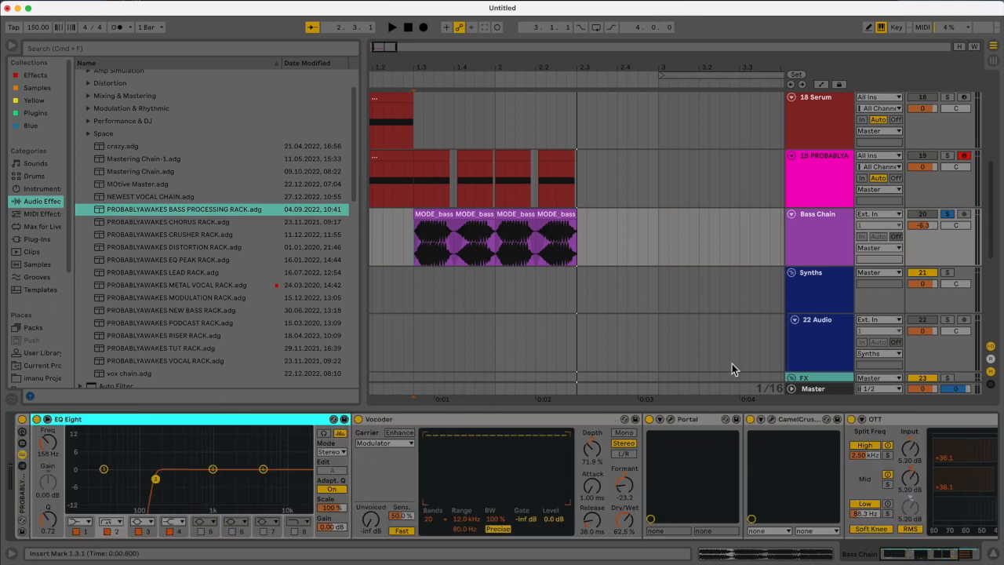
drag(945, 560, 990, 553)
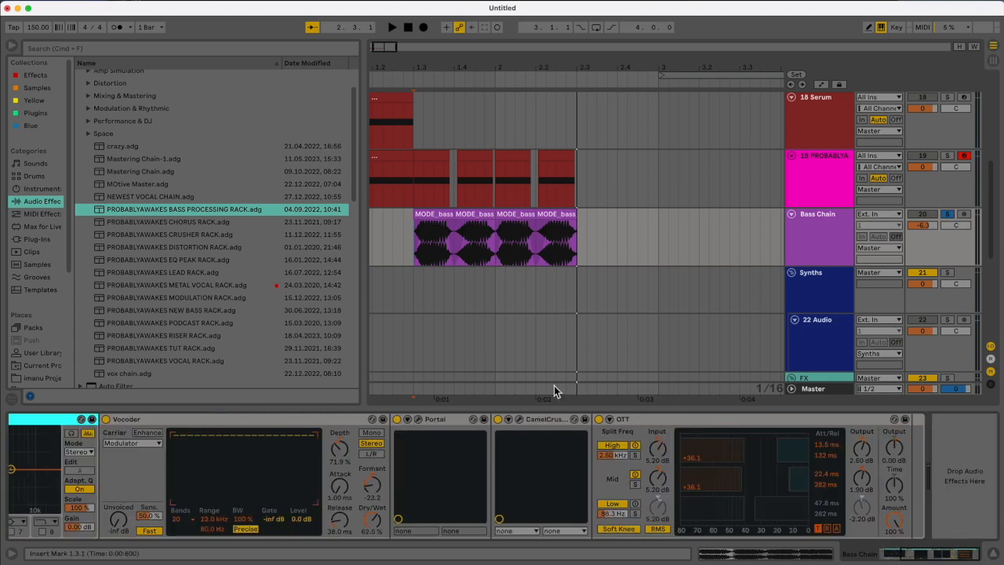